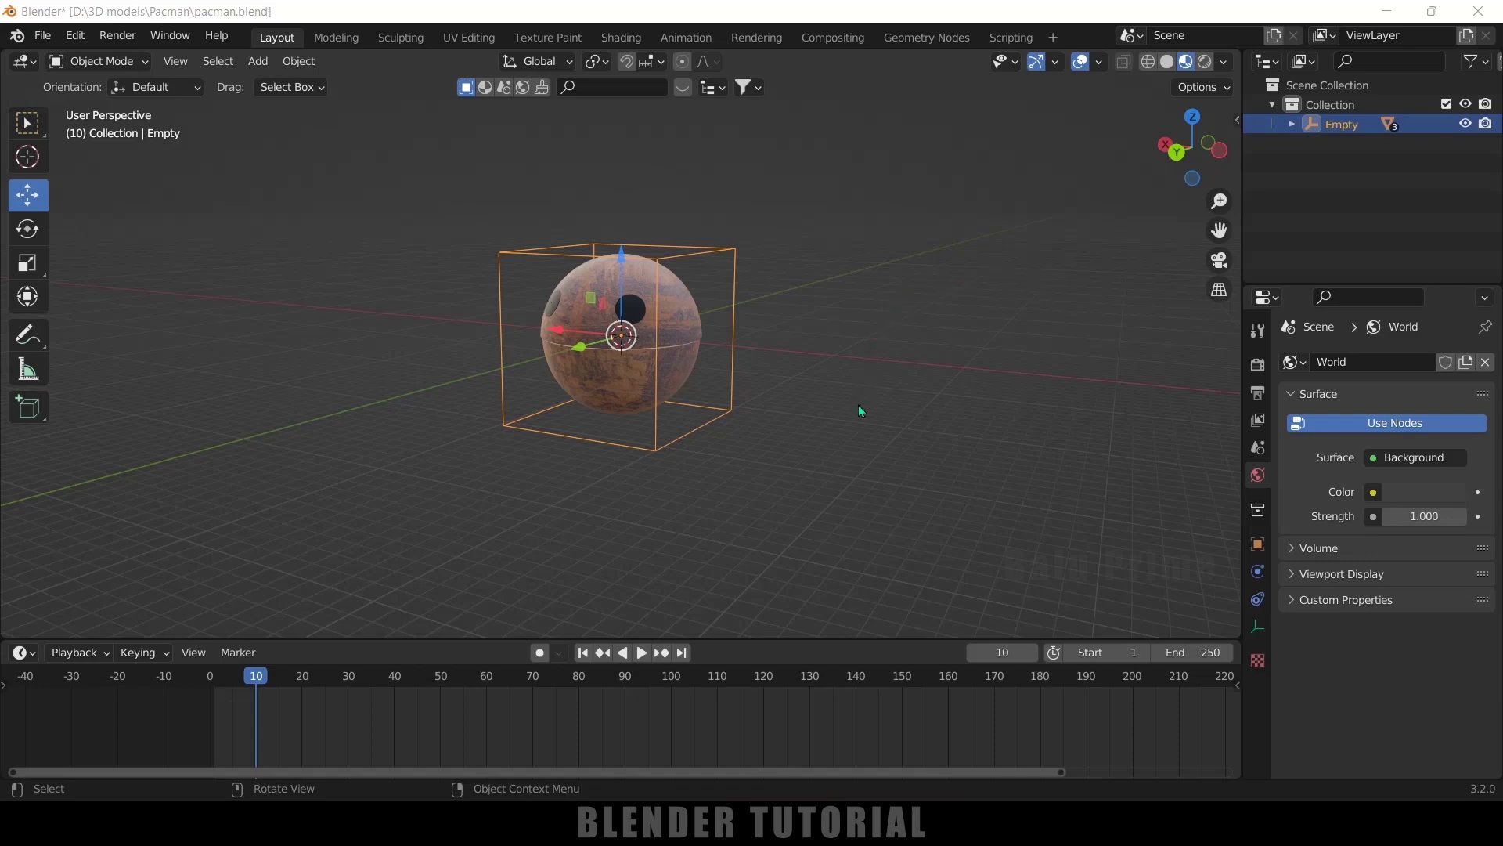
- Orbit around the Pacman and play its chomping animation, stopping at frame 194
mouse_move(858, 406)
middle_mouse_down()
mouse_move(938, 417)
mouse_move(866, 415)
middle_mouse_up()
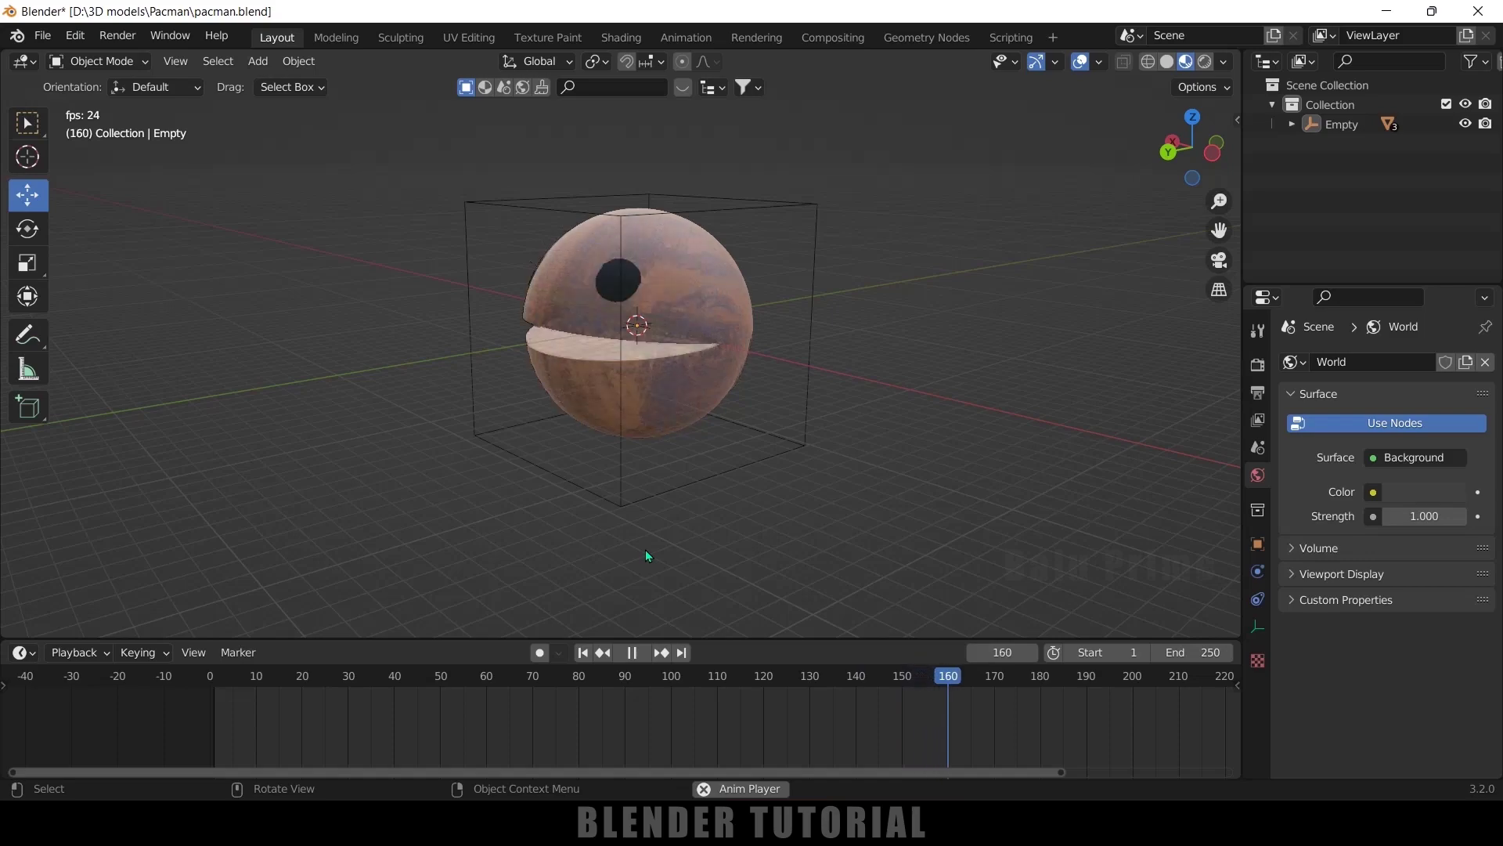
key("space")
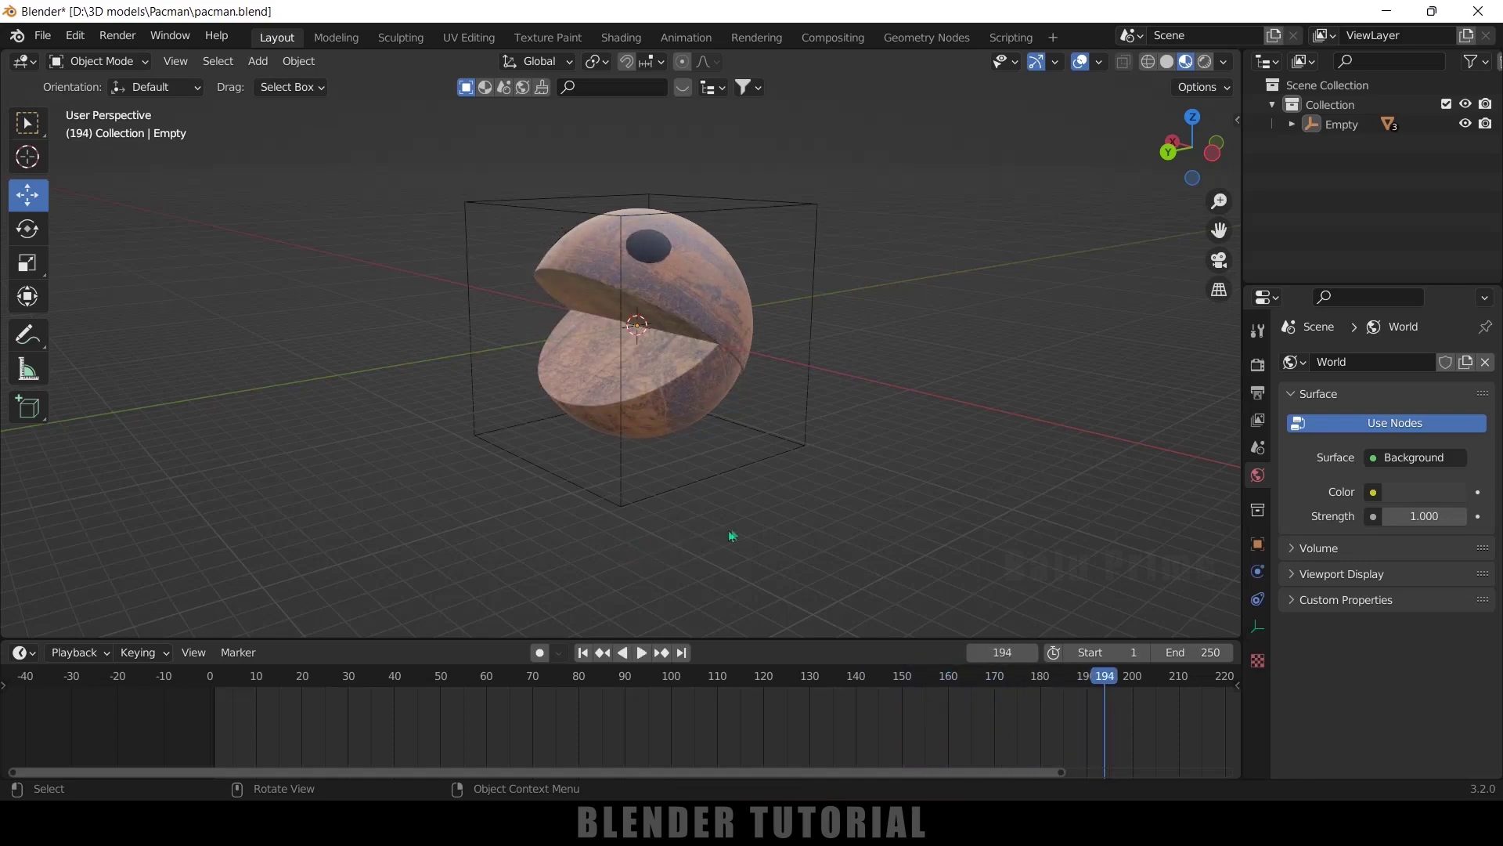
- Select the Empty and start a Wavefront OBJ export into a new 'sequence' folder
left_click(742, 472)
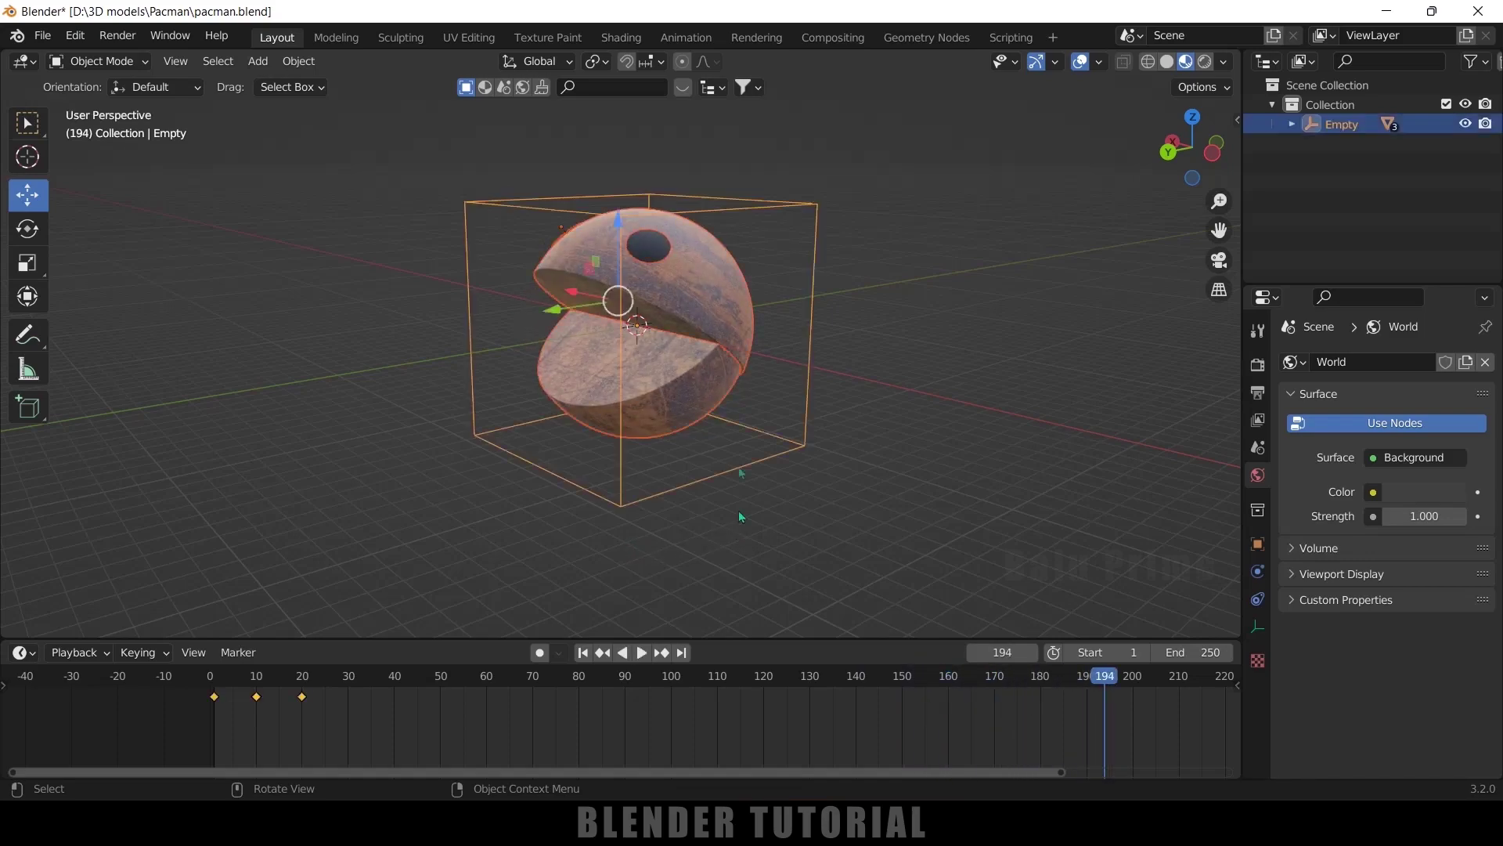
left_click(43, 35)
mouse_move(113, 325)
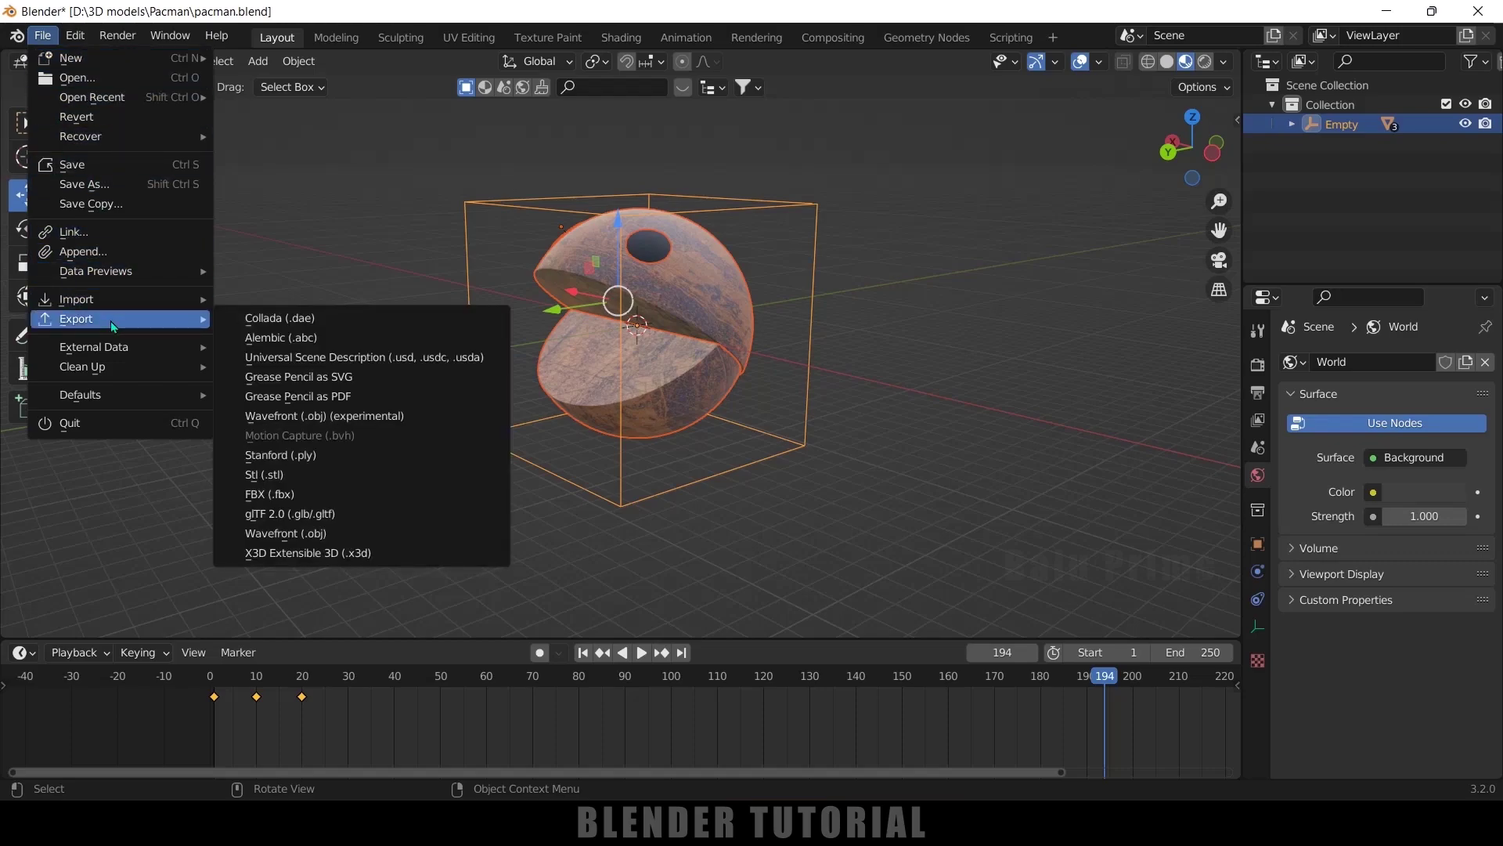
left_click(283, 538)
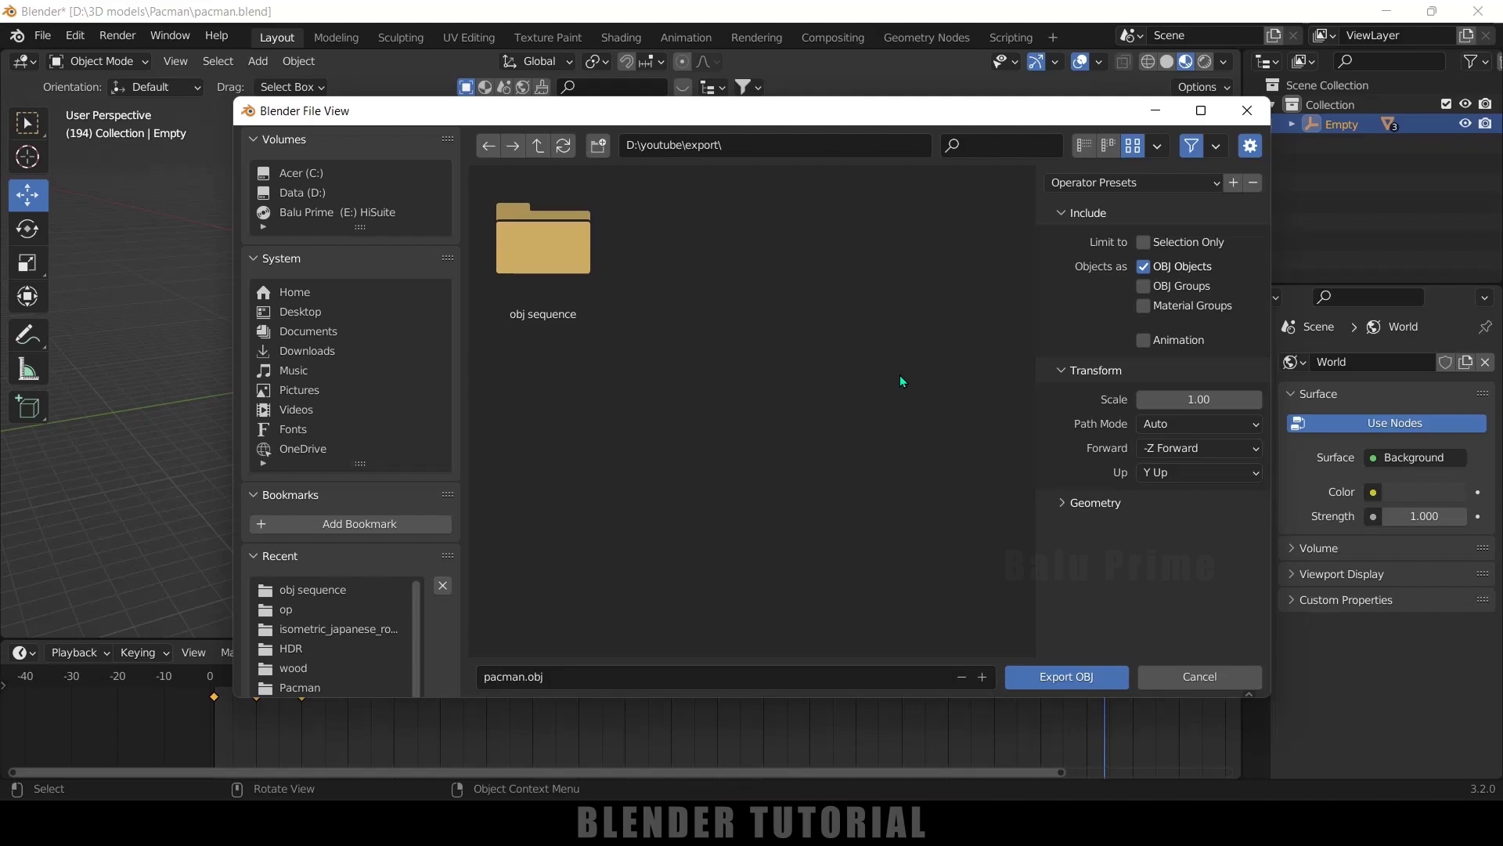
left_click(598, 145)
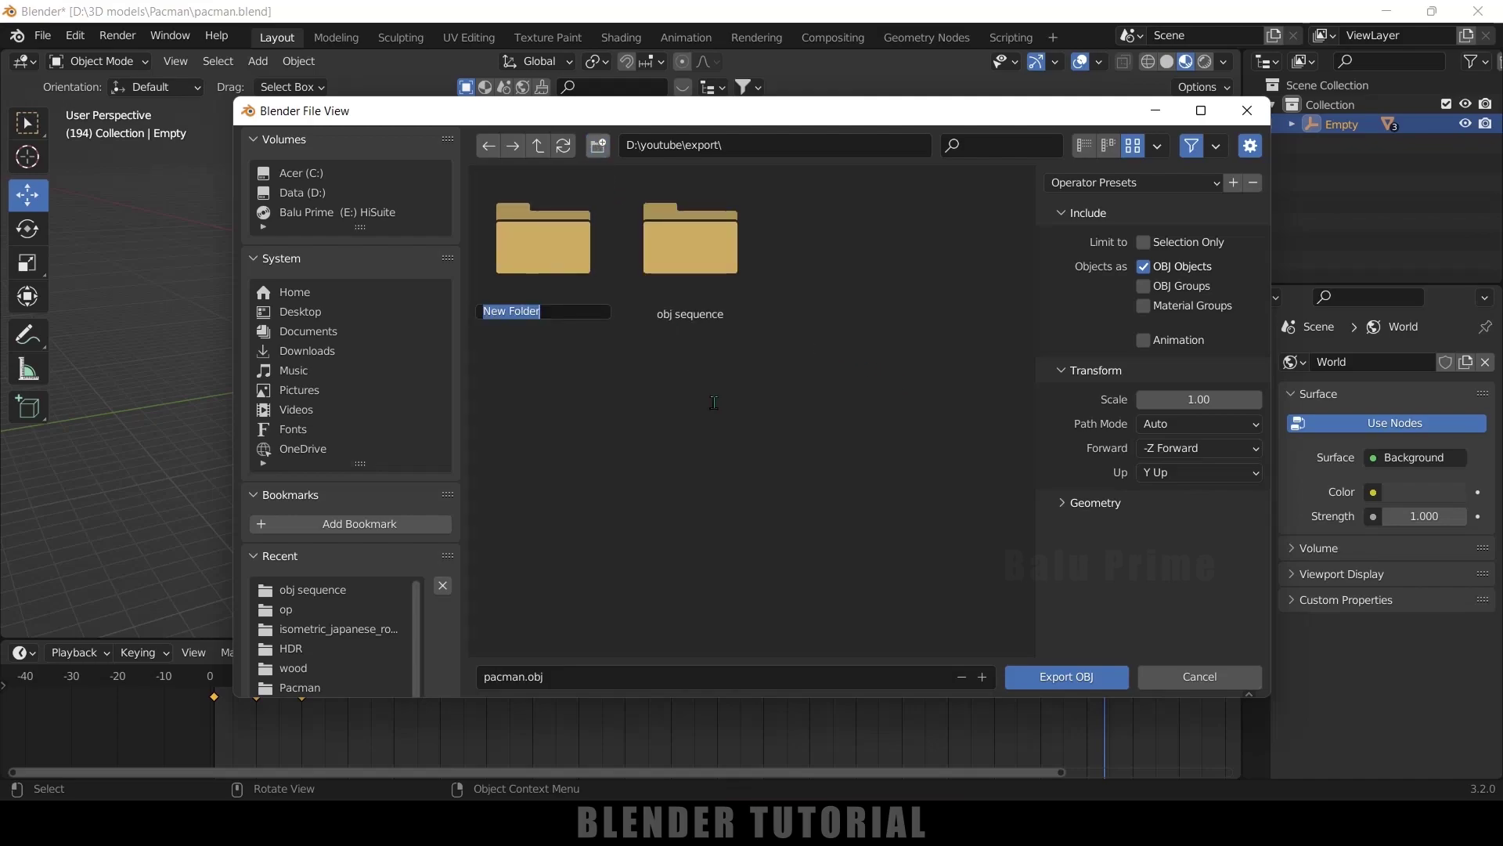
type("sequence")
key("Return")
double_click(673, 237)
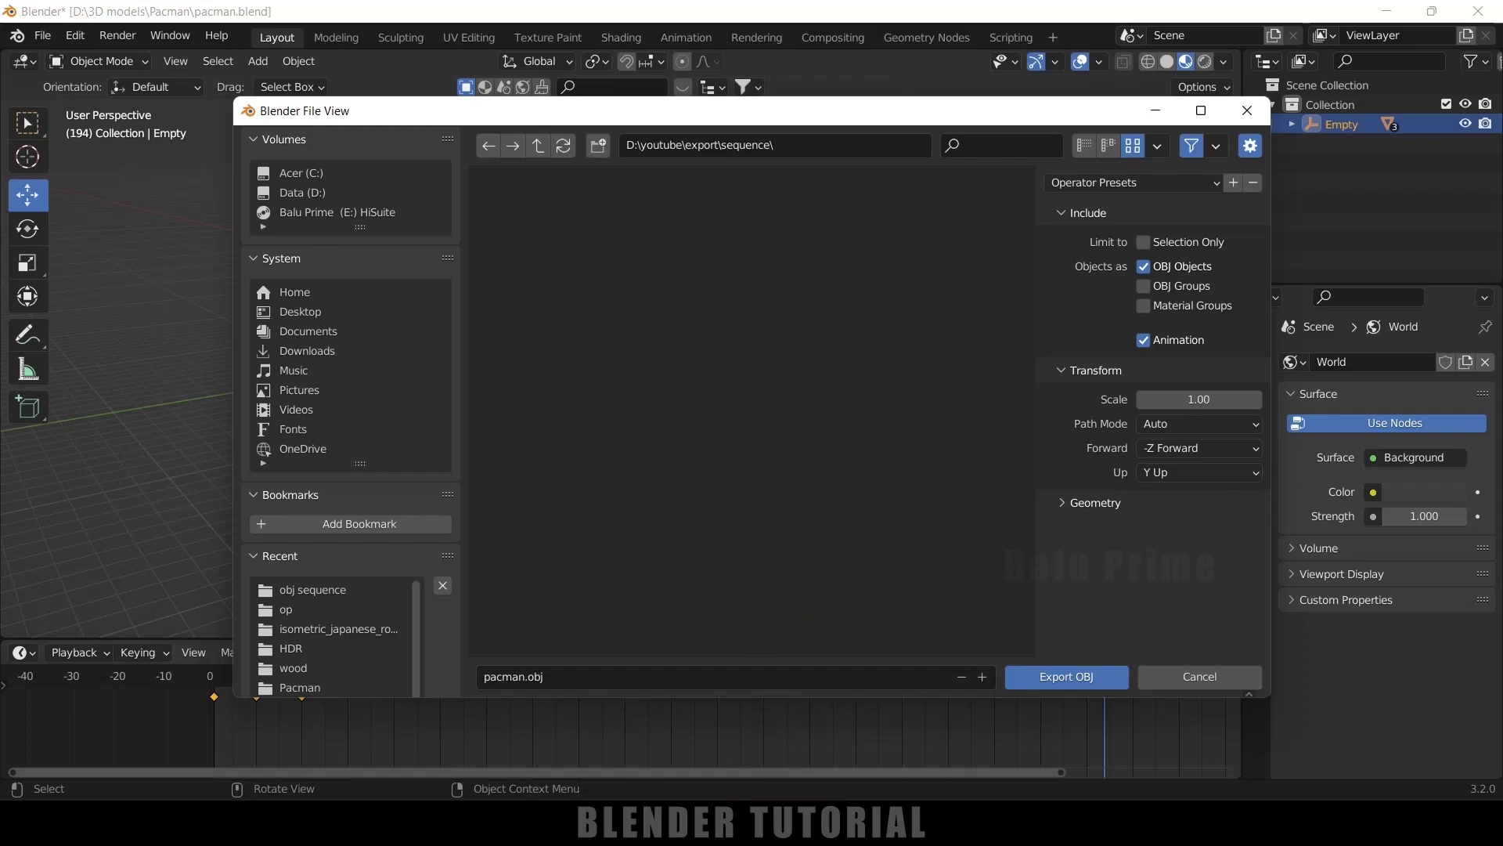
- Check the exported OBJ files in the sequence folder, then return to the export
key("alt+Tab")
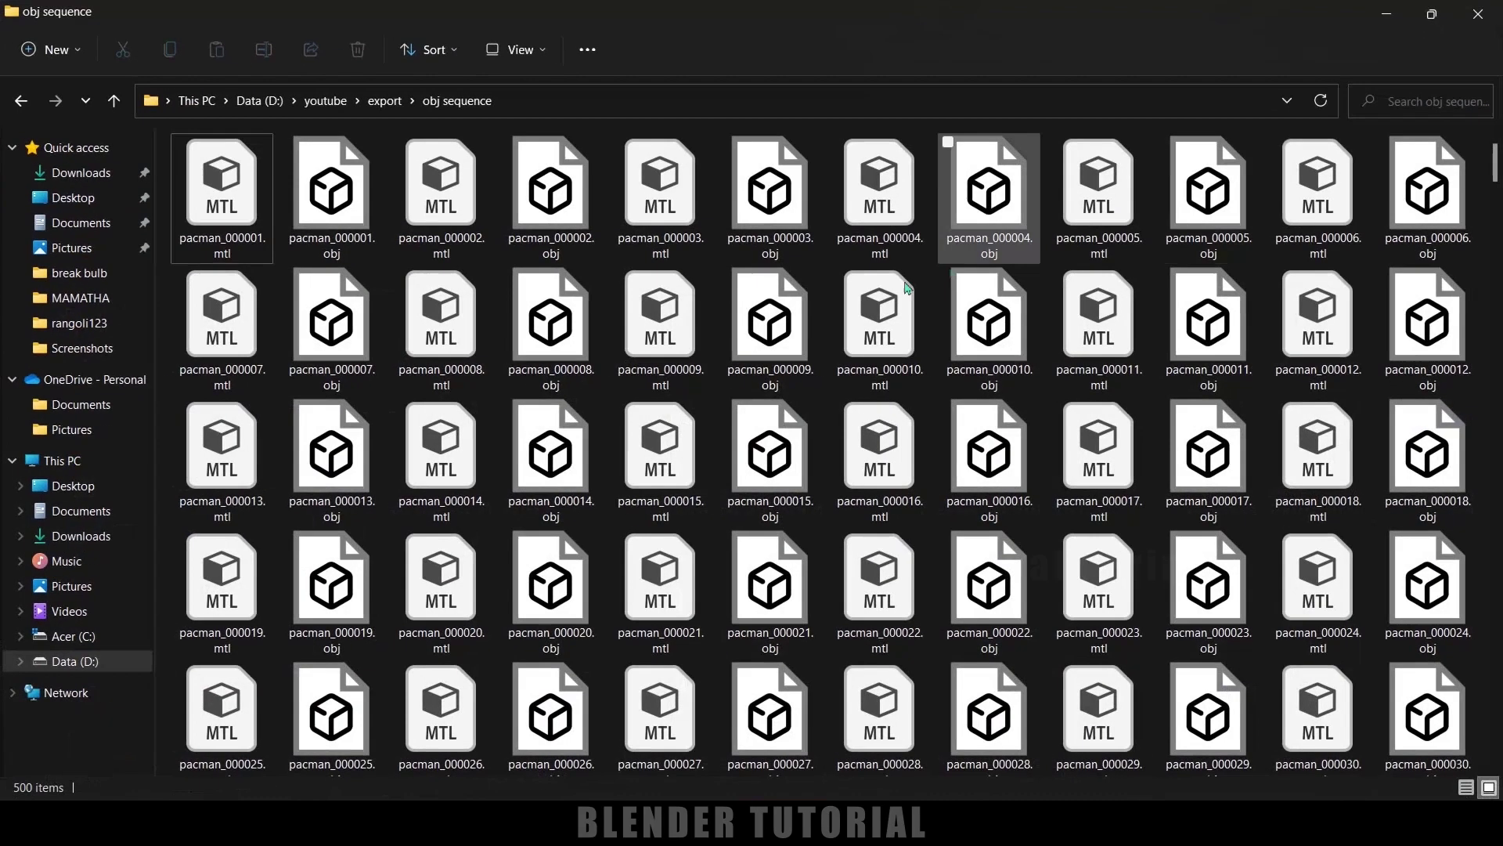
scroll(551, 354, "down", 20)
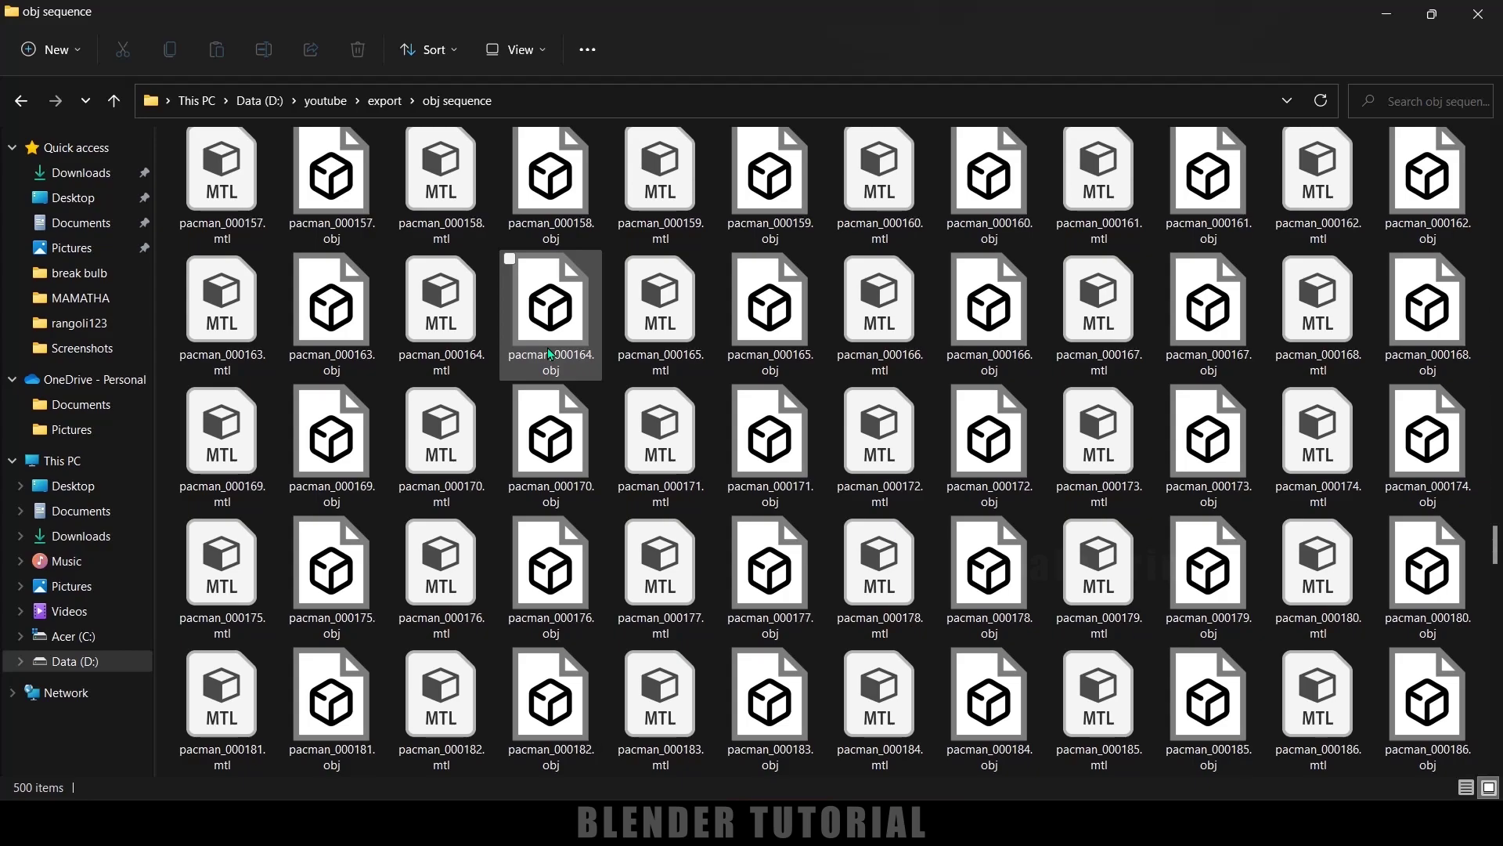
scroll(551, 354, "down", 5)
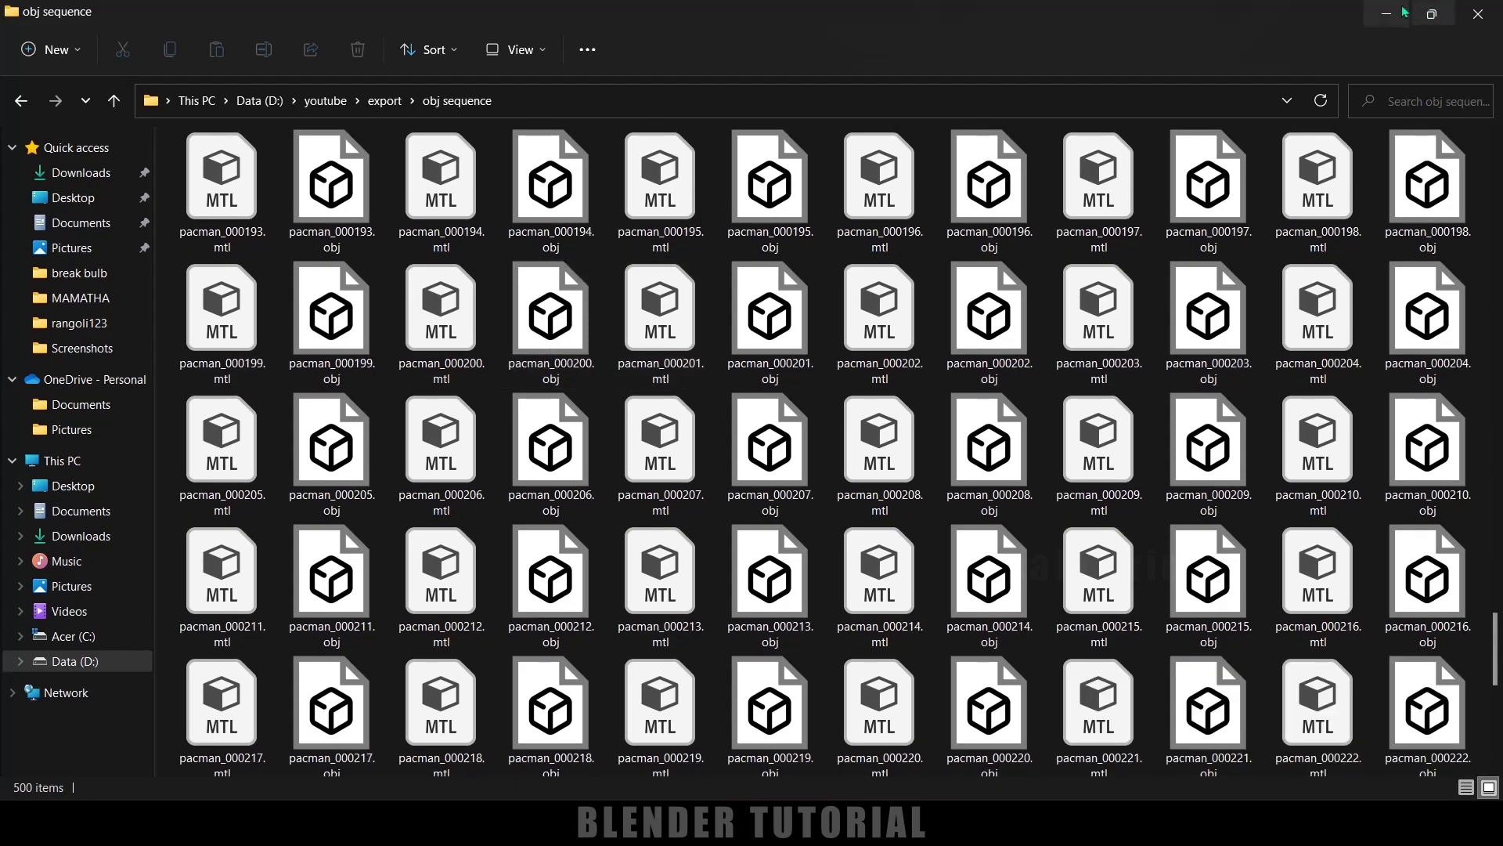
left_click(1403, 12)
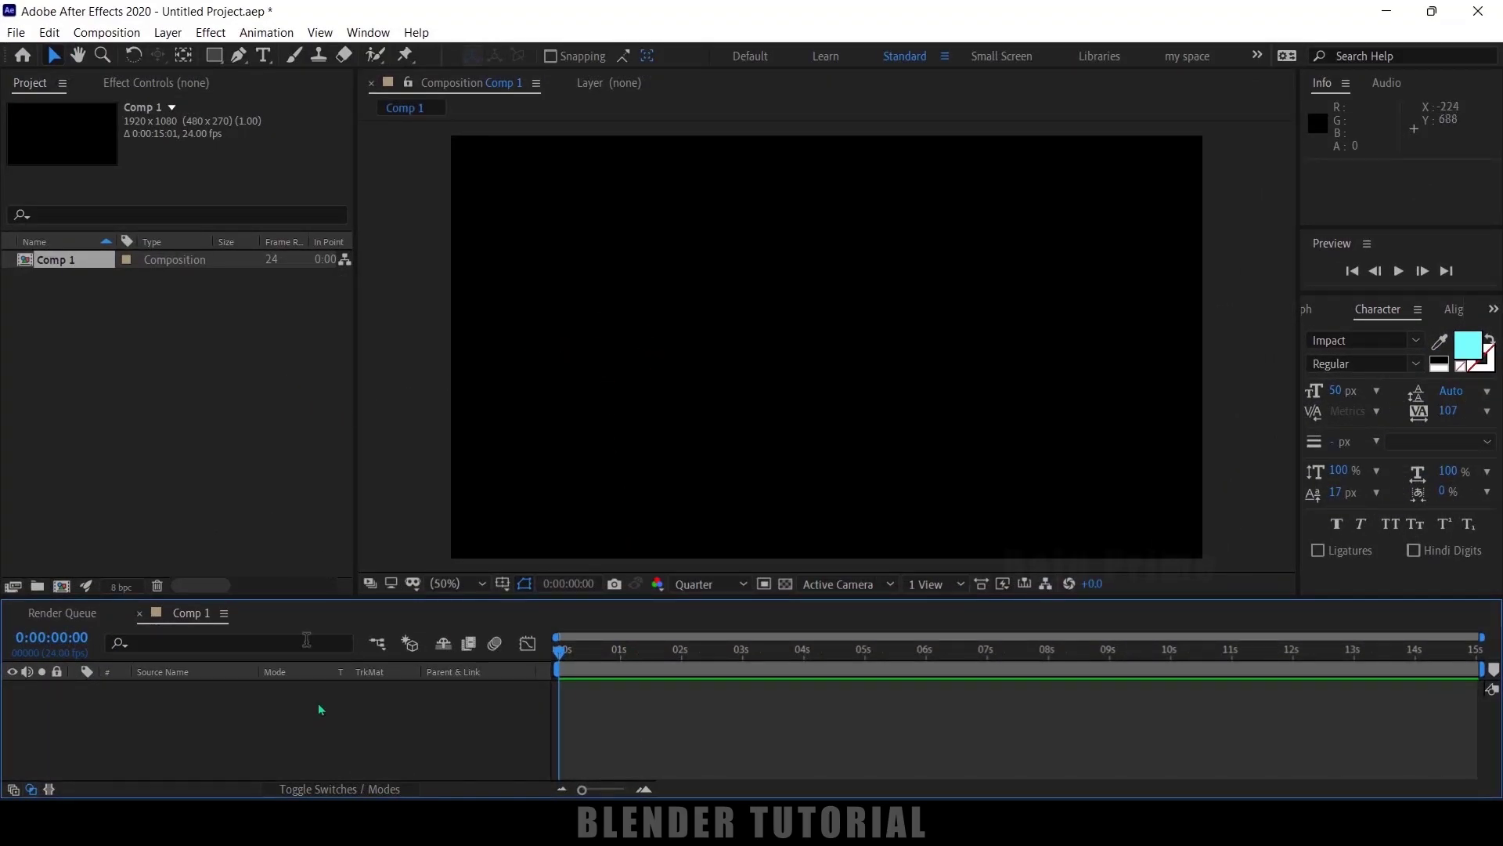
- Create a new solid layer named 'element' in Comp 1
left_click(155, 33)
mouse_move(188, 51)
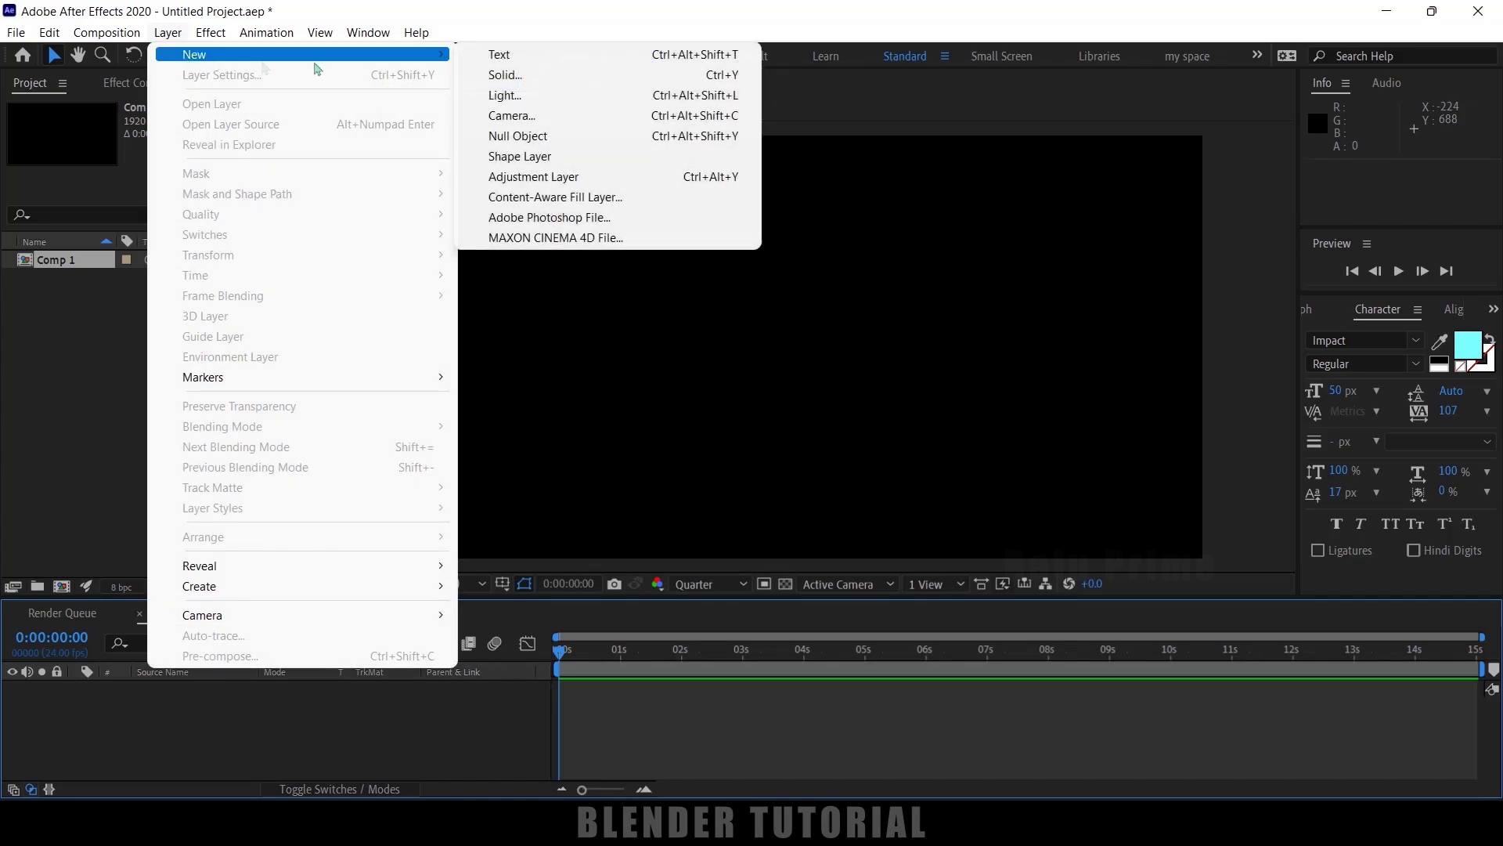
left_click(521, 77)
type("element")
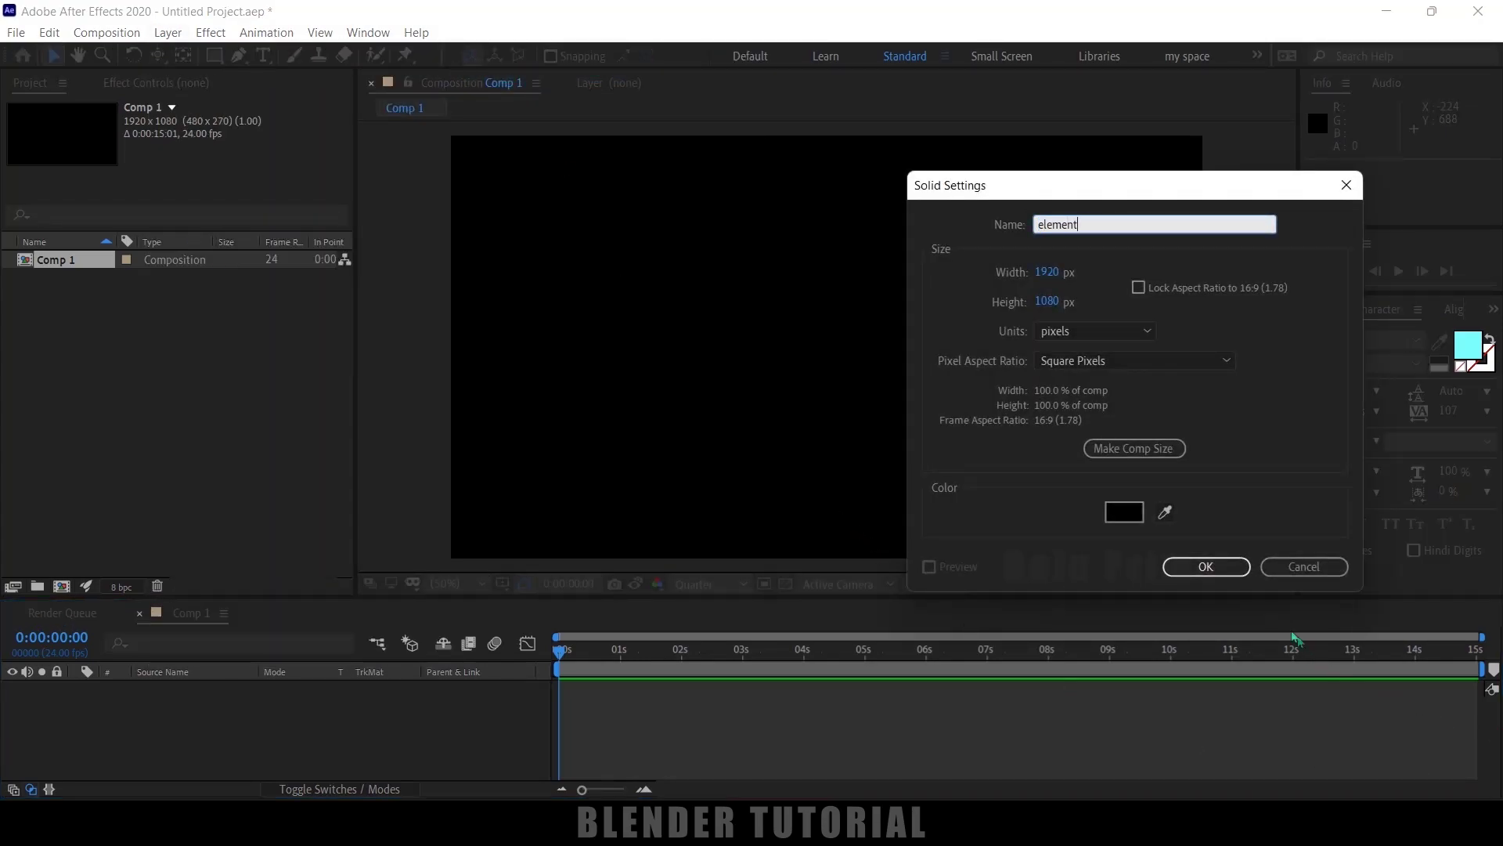
left_click(1198, 572)
- Find the Element effect in Effects & Presets and apply it to the element layer
left_click(385, 34)
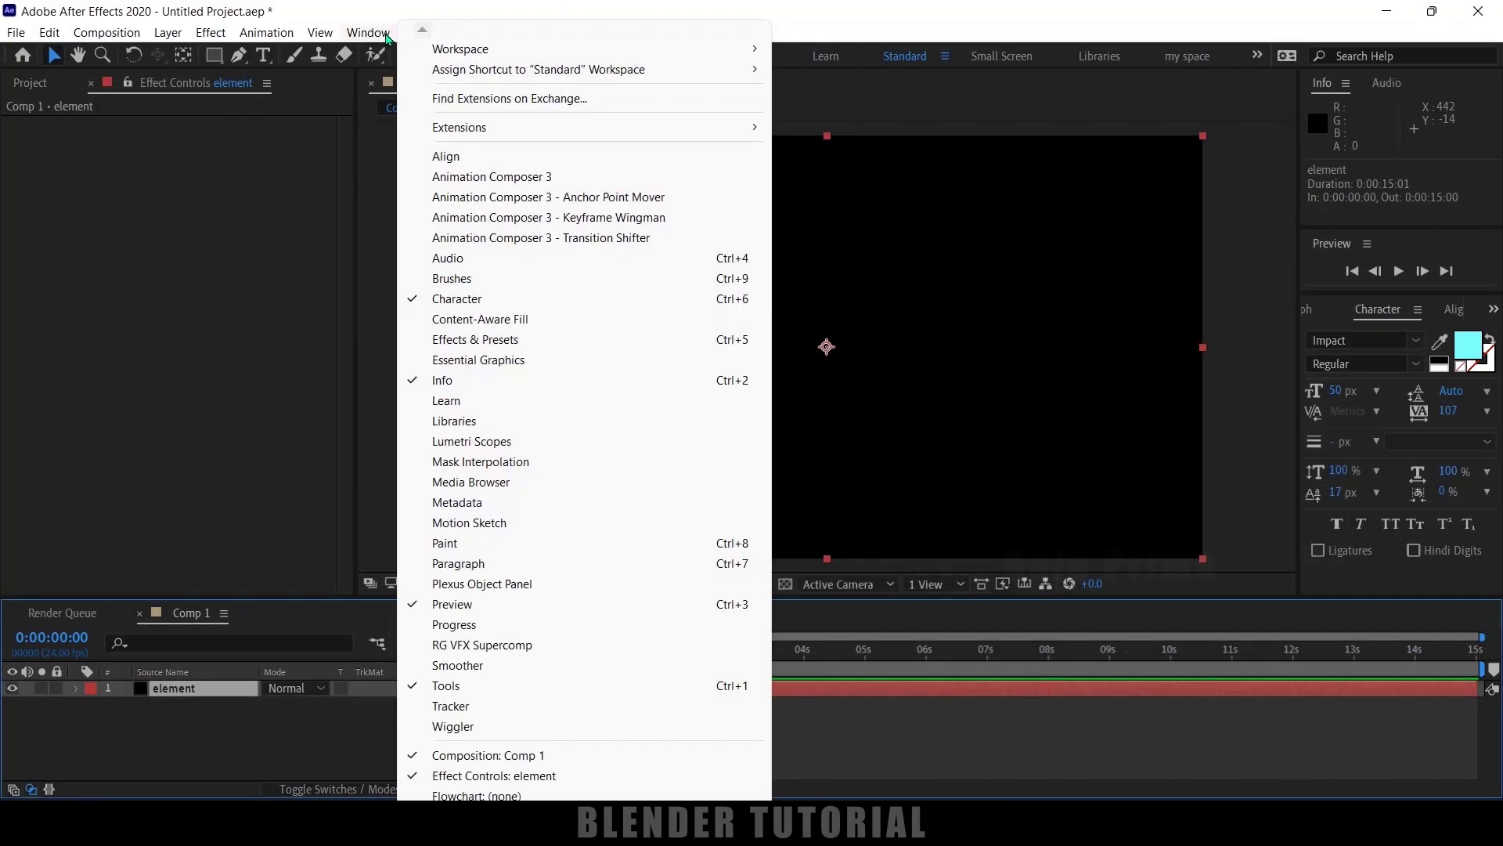
left_click(496, 339)
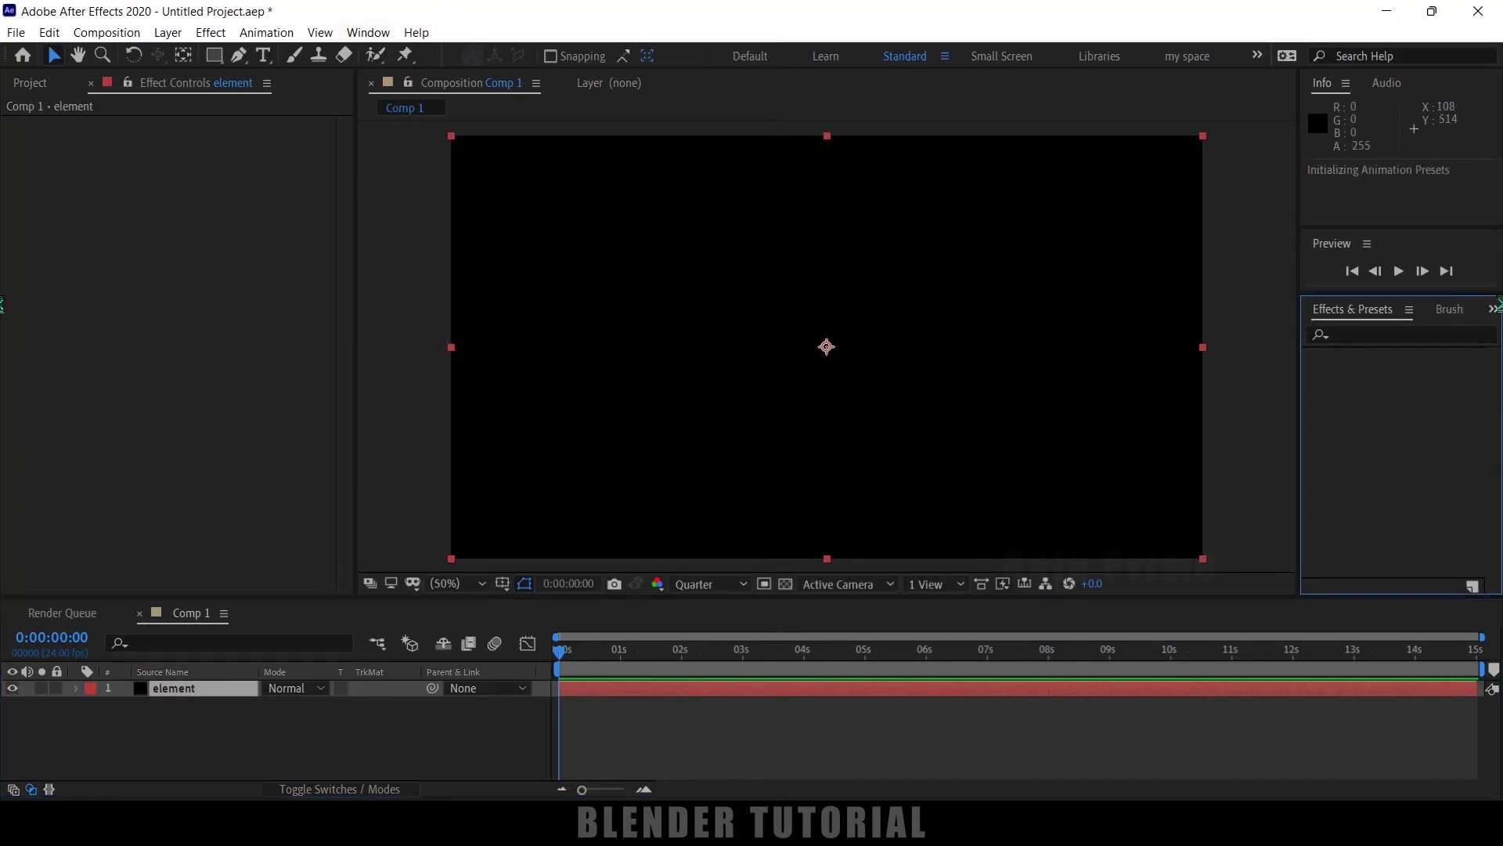
left_click(1406, 332)
type("element")
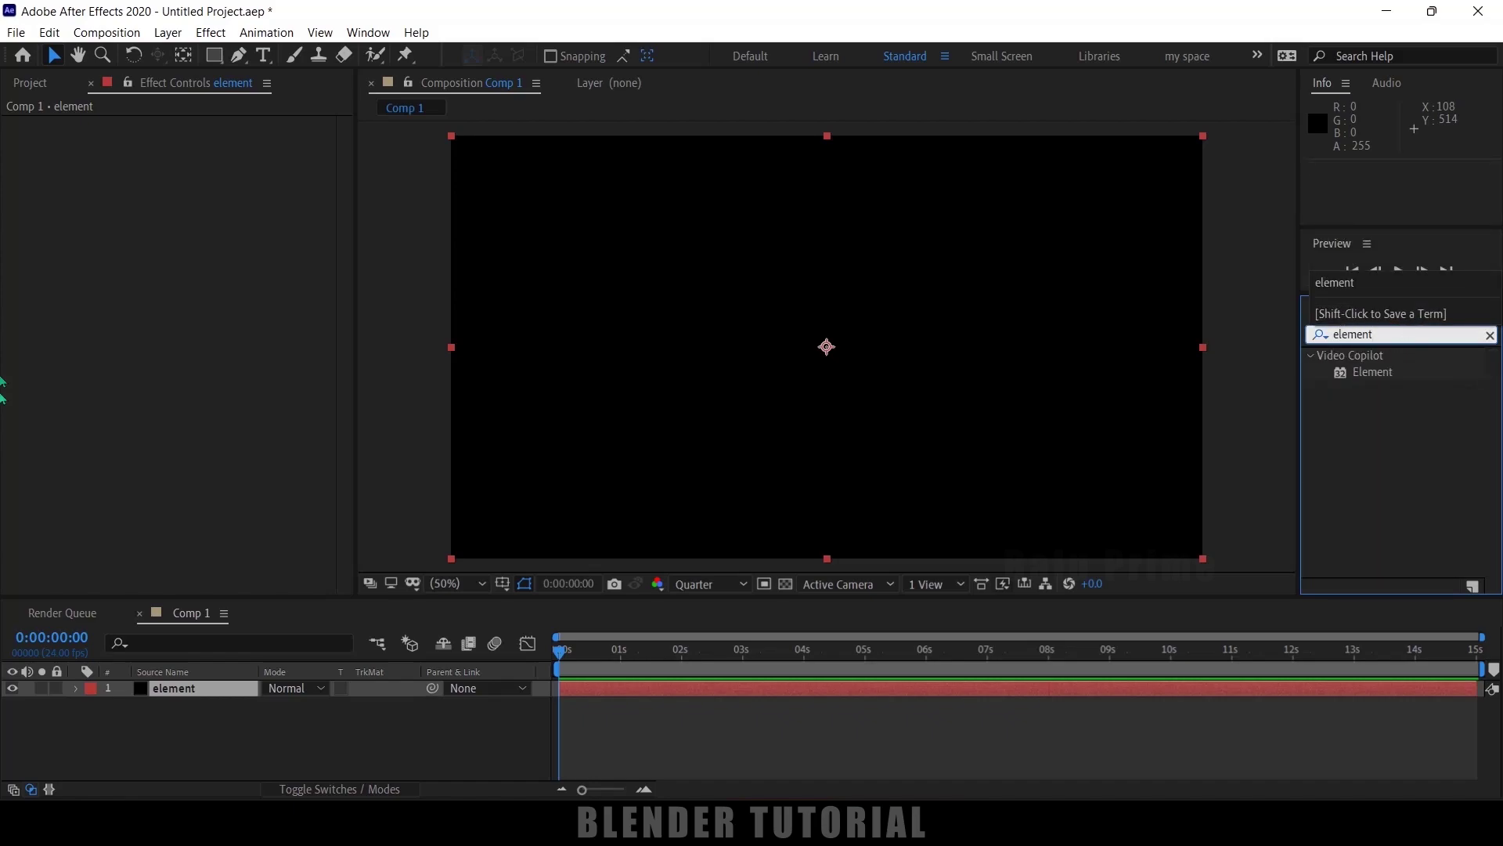
left_click_drag(1372, 372, 176, 689)
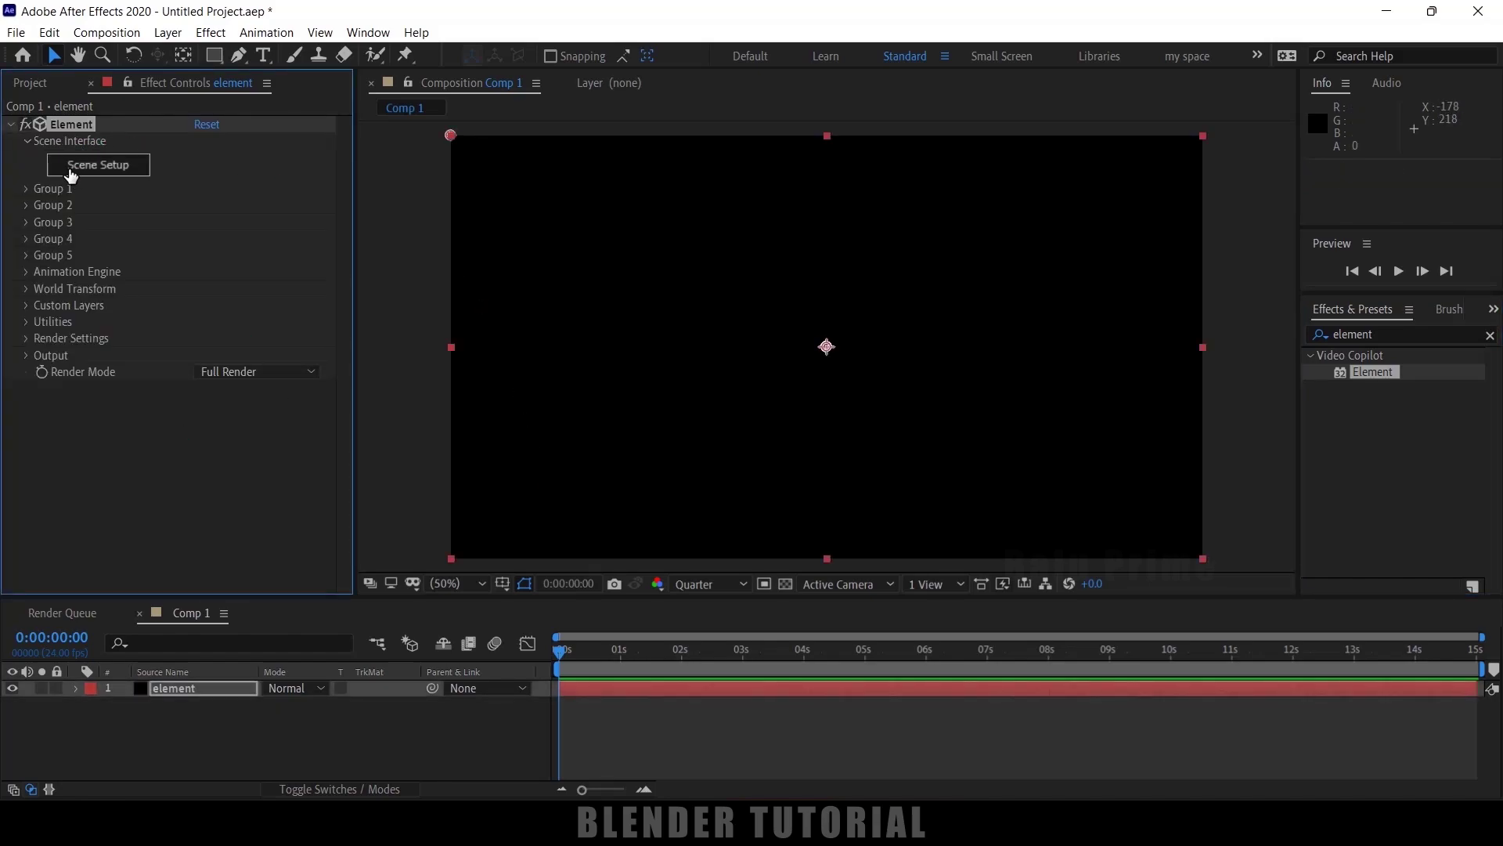
- In Scene Setup, import pacman_000001.obj as a 3D sequence with Force Alignment set to Bottom
left_click(70, 170)
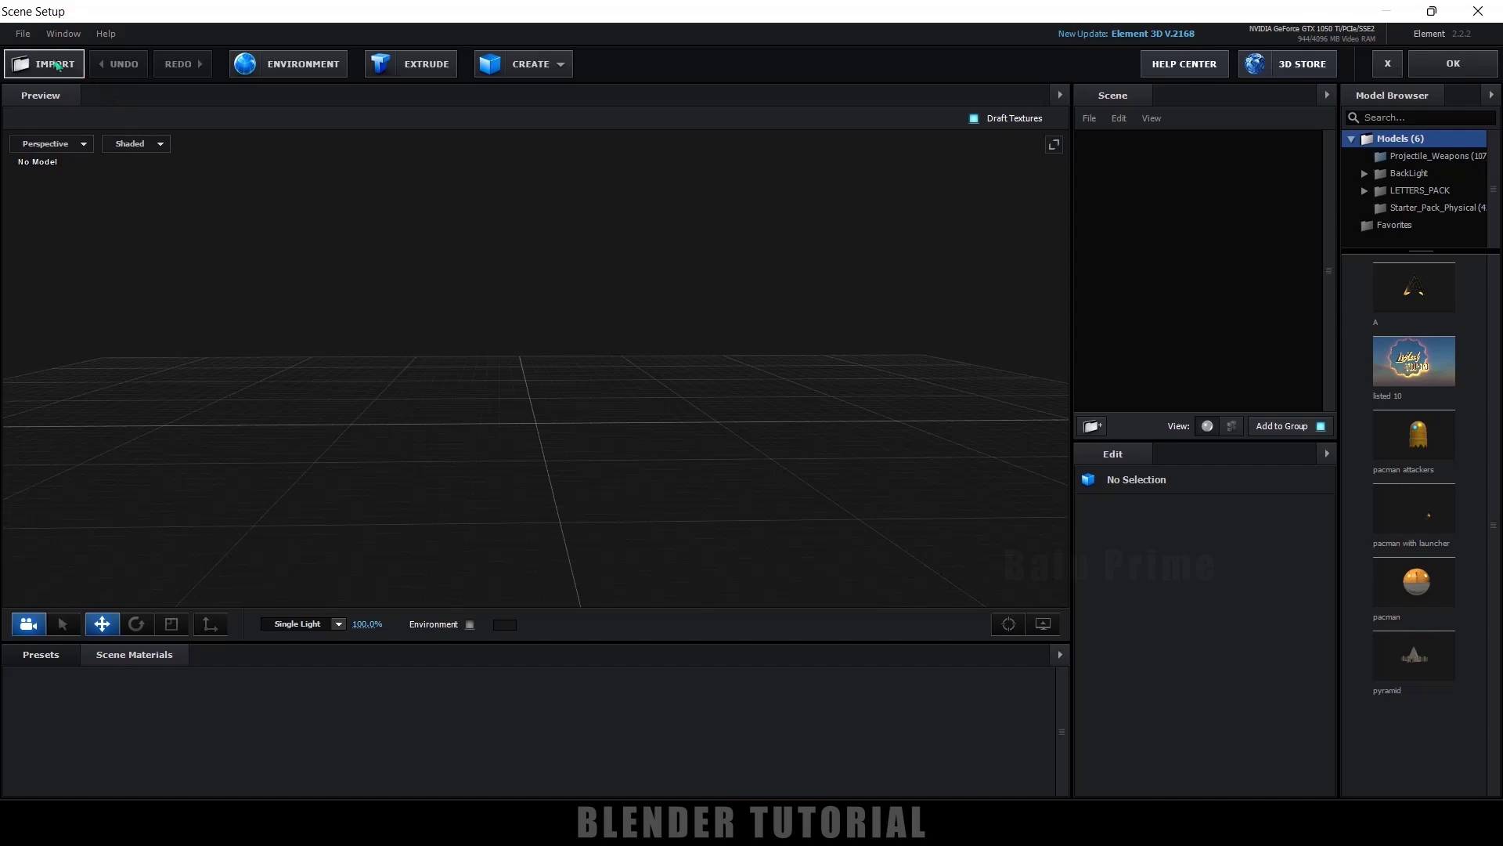
left_click(23, 32)
mouse_move(56, 57)
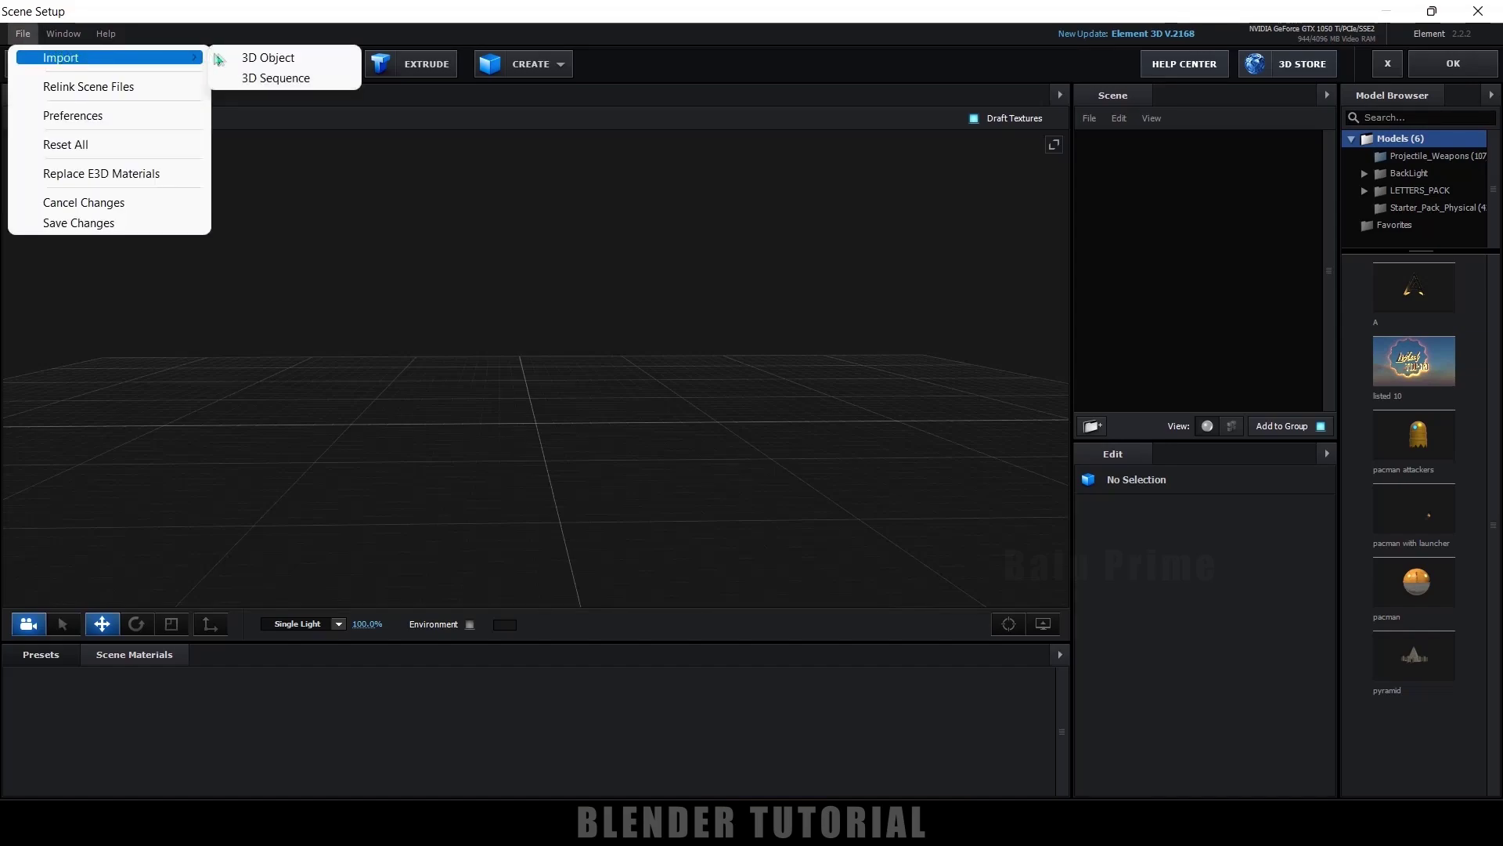
left_click(287, 79)
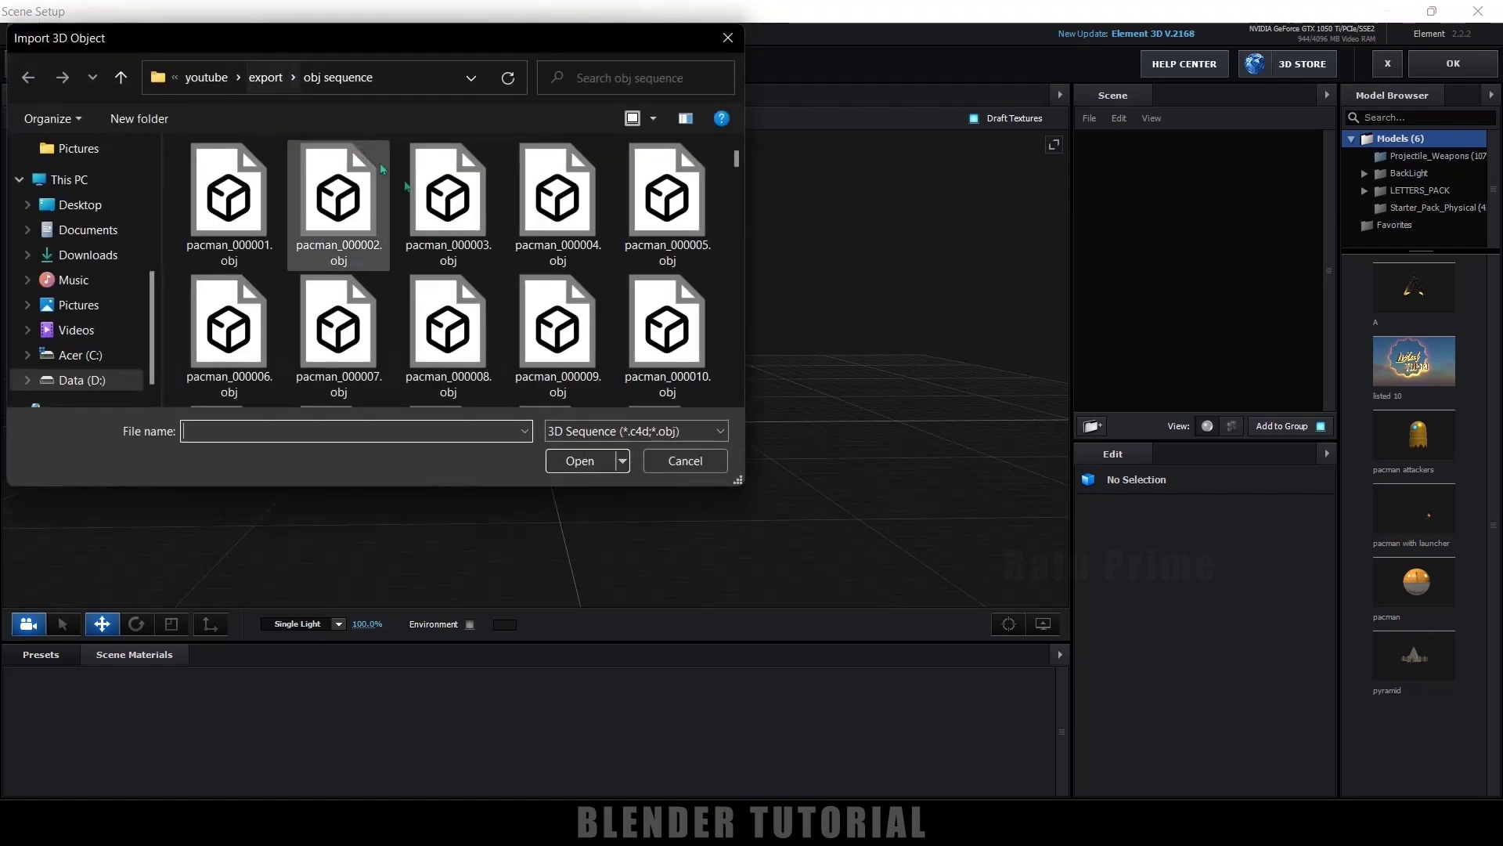
left_click(248, 210)
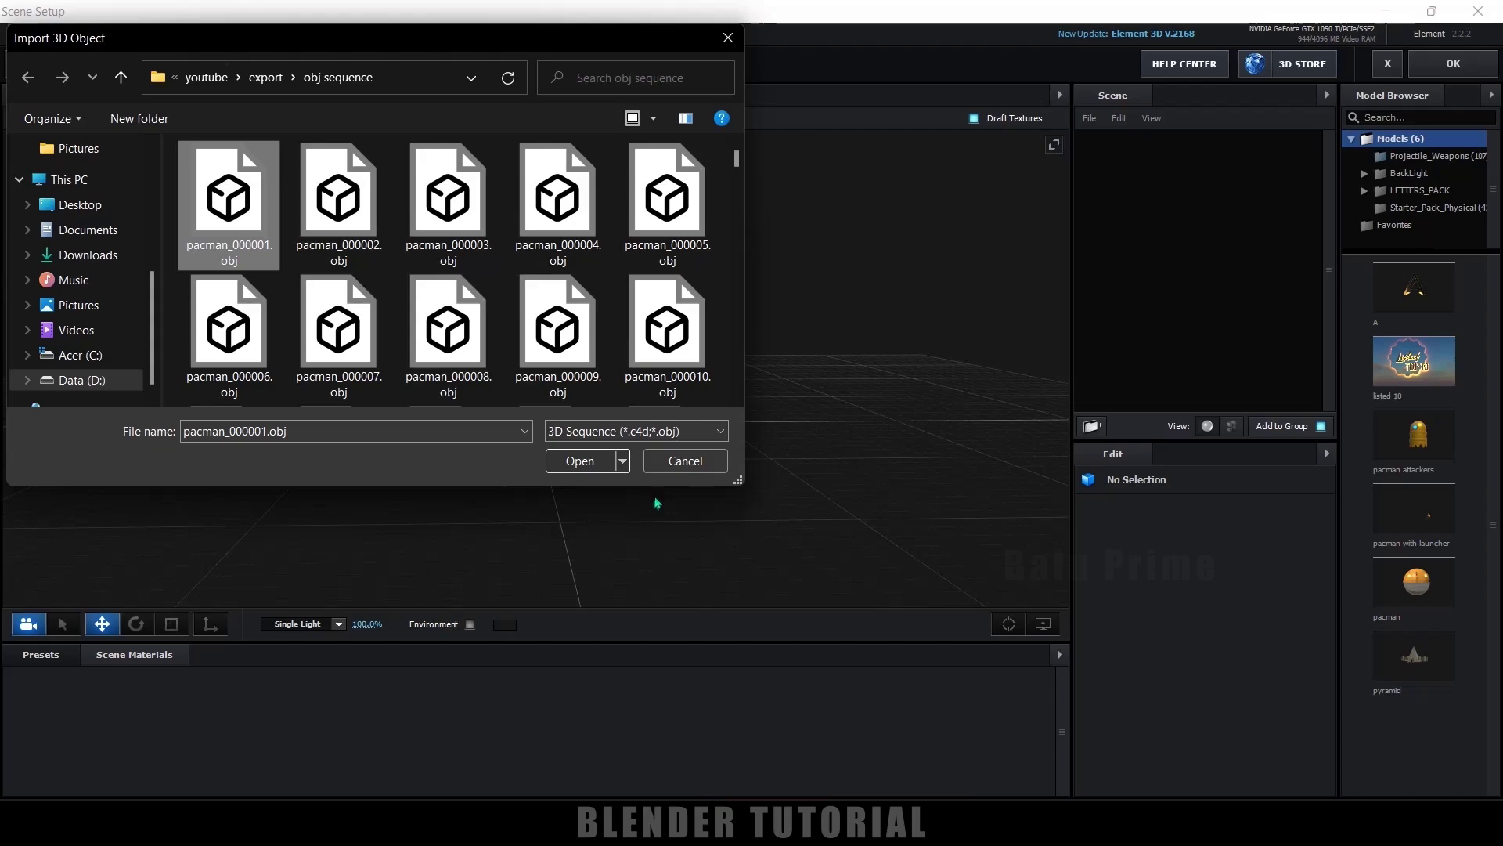
left_click(583, 460)
left_click(795, 475)
left_click(796, 539)
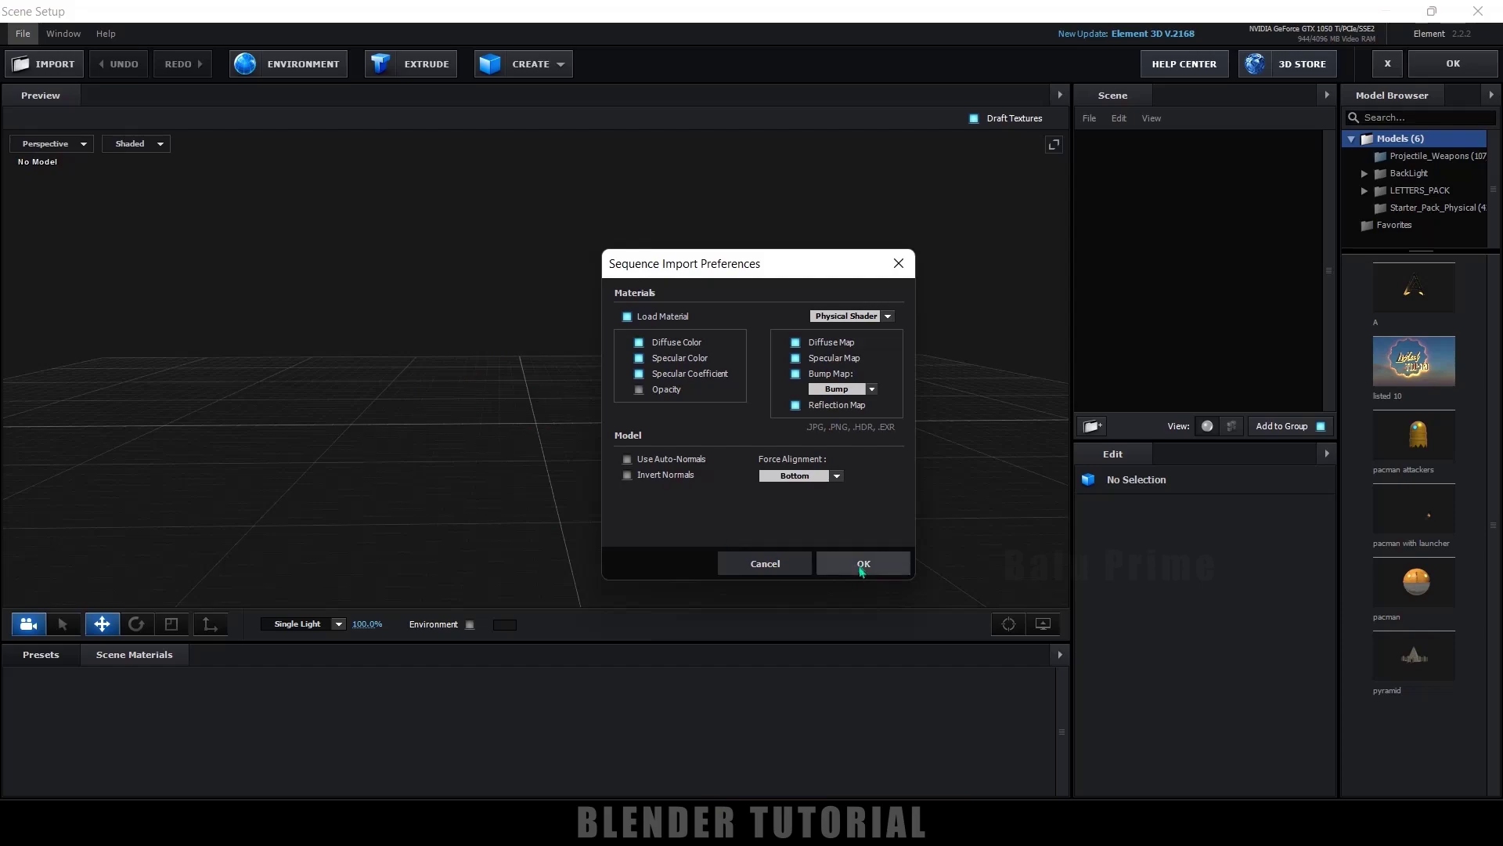
- Confirm the sequence import and scale the Pacman model to normalized size
left_click(853, 563)
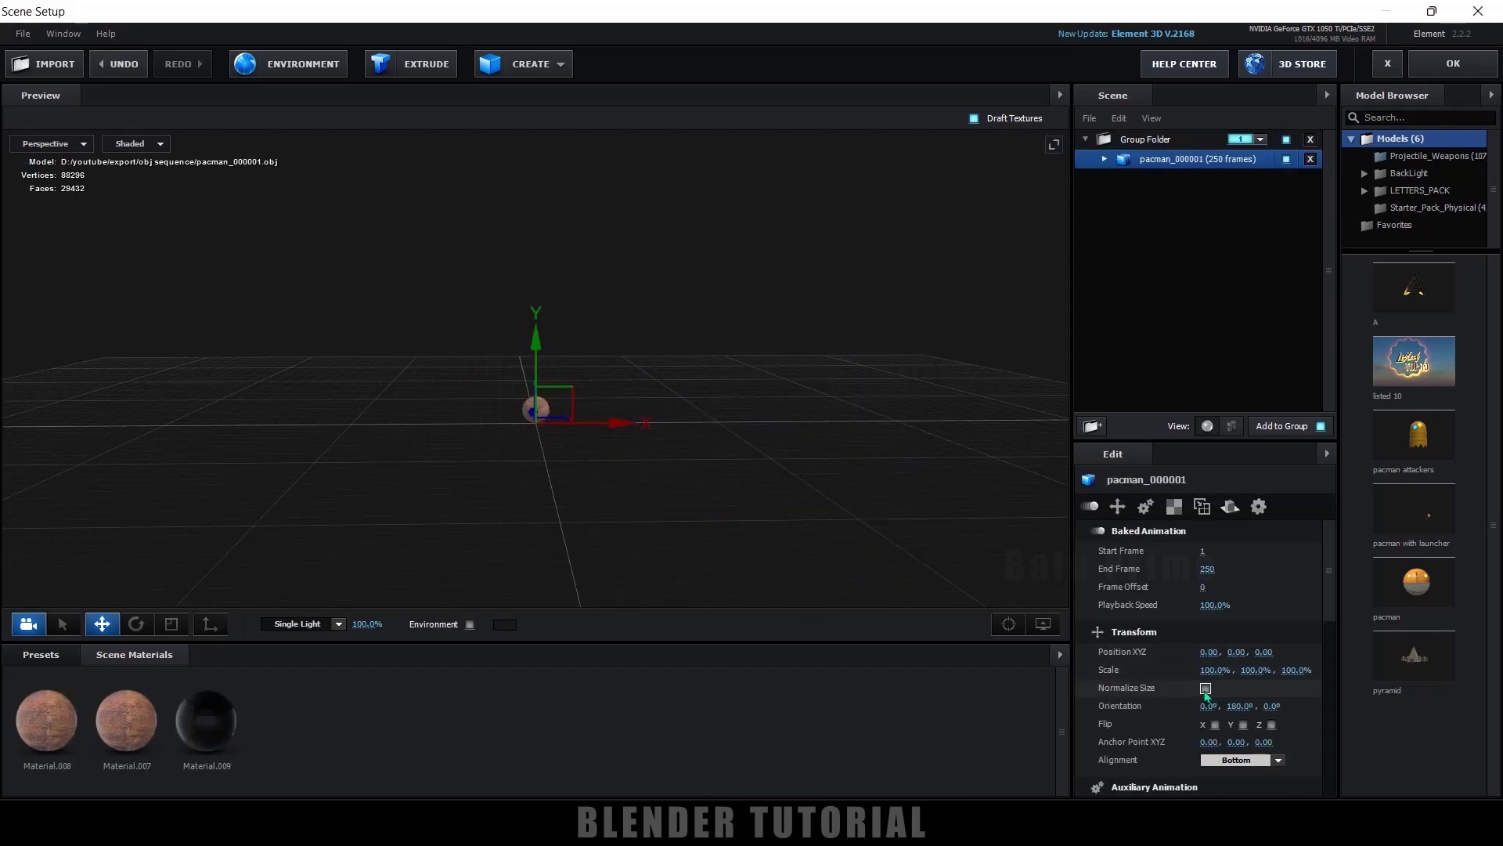
left_click(1206, 688)
left_click_drag(470, 438, 953, 349)
- Apply the Chrome preset to Material.008, the lower jaw, and accept the scene
left_click(1104, 159)
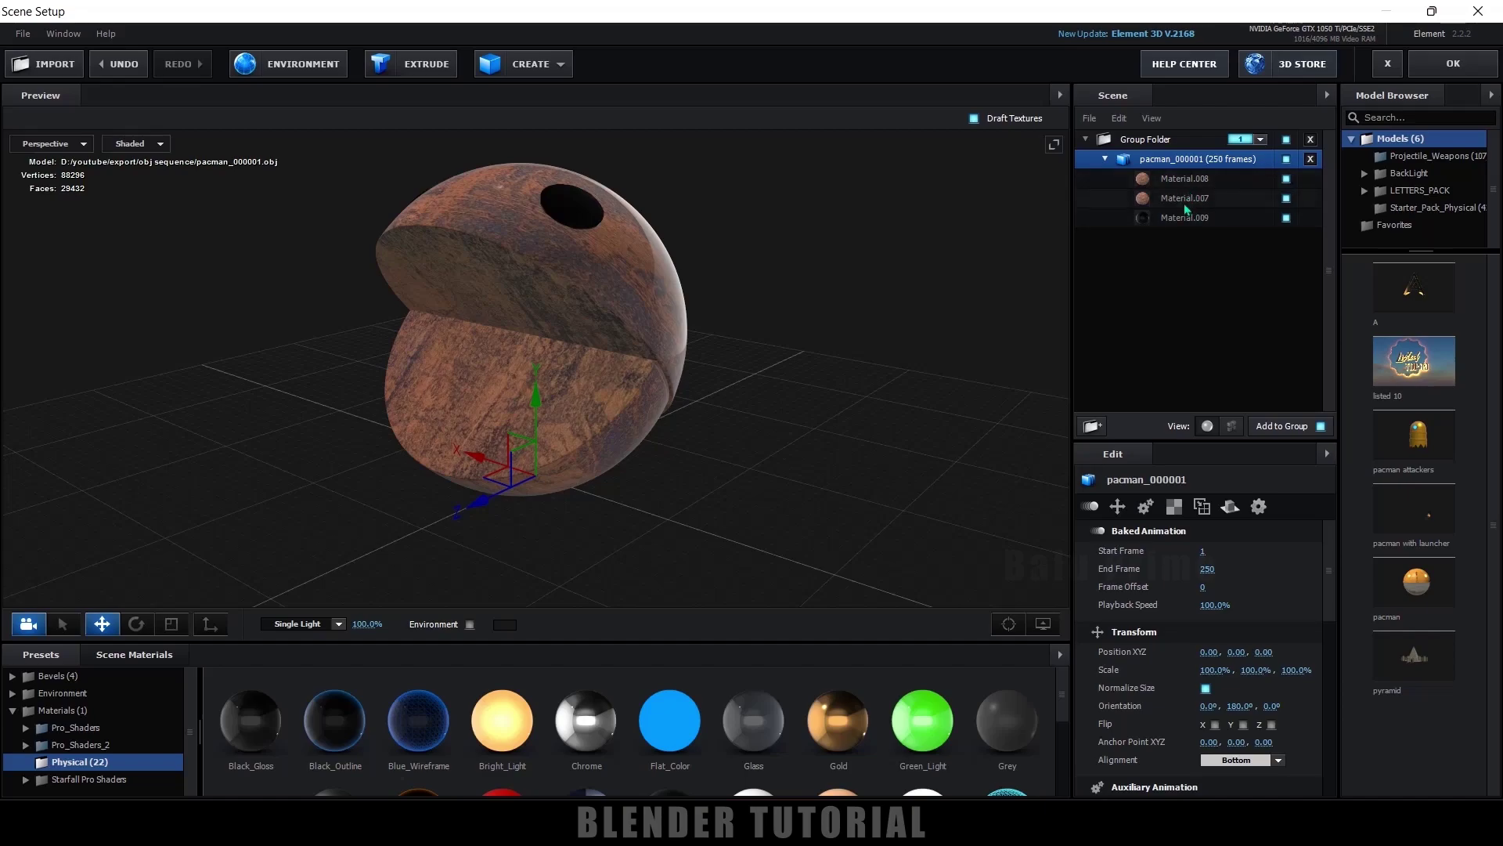
left_click(1185, 181)
left_click_drag(603, 778, 585, 417)
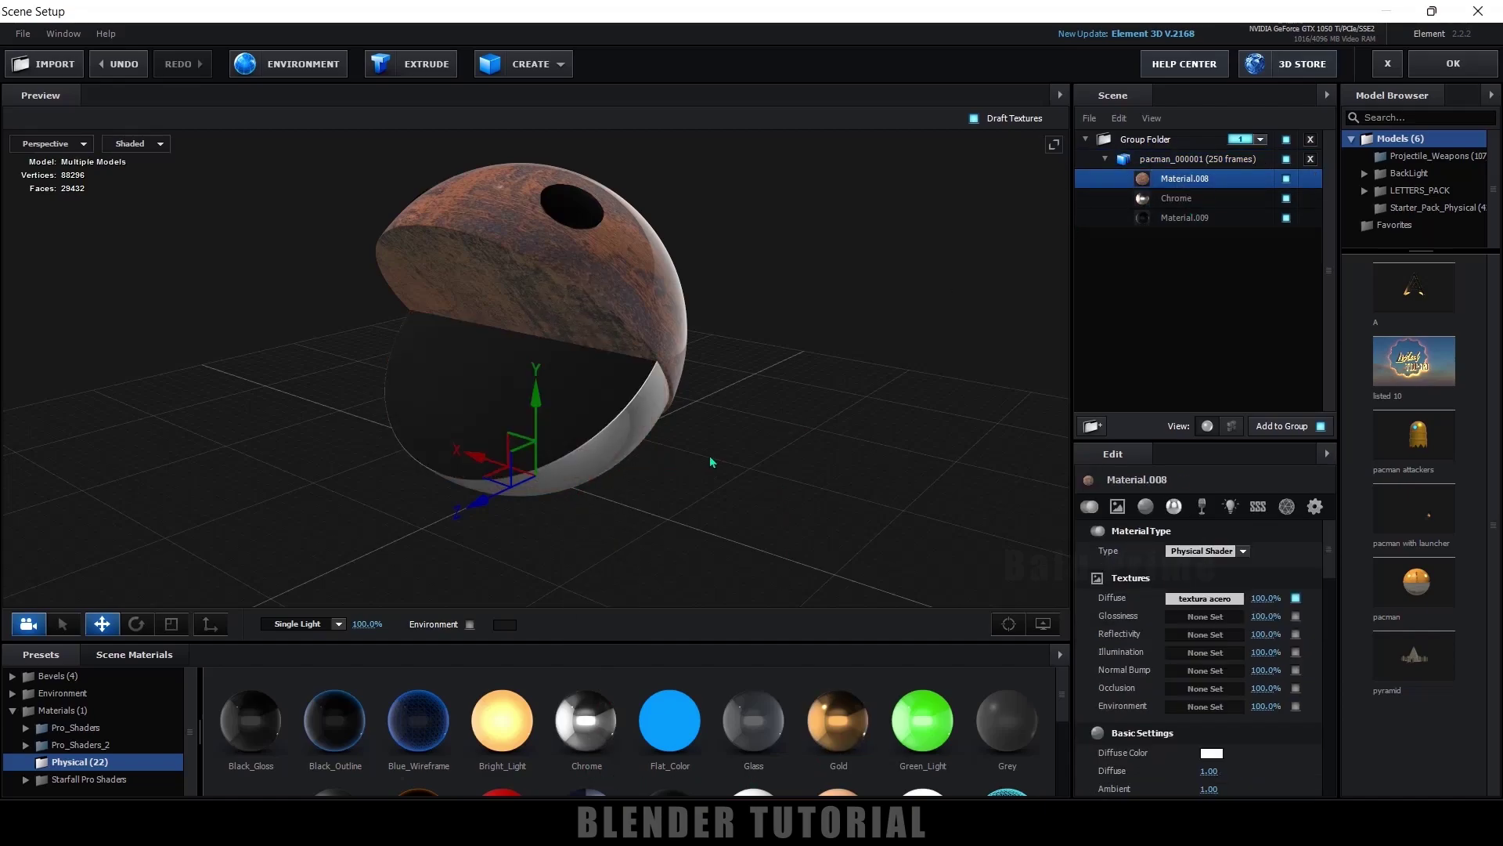
mouse_move(711, 459)
left_mouse_down()
mouse_move(607, 460)
mouse_move(674, 499)
mouse_move(591, 482)
mouse_move(631, 495)
mouse_move(781, 470)
mouse_move(685, 466)
left_mouse_up()
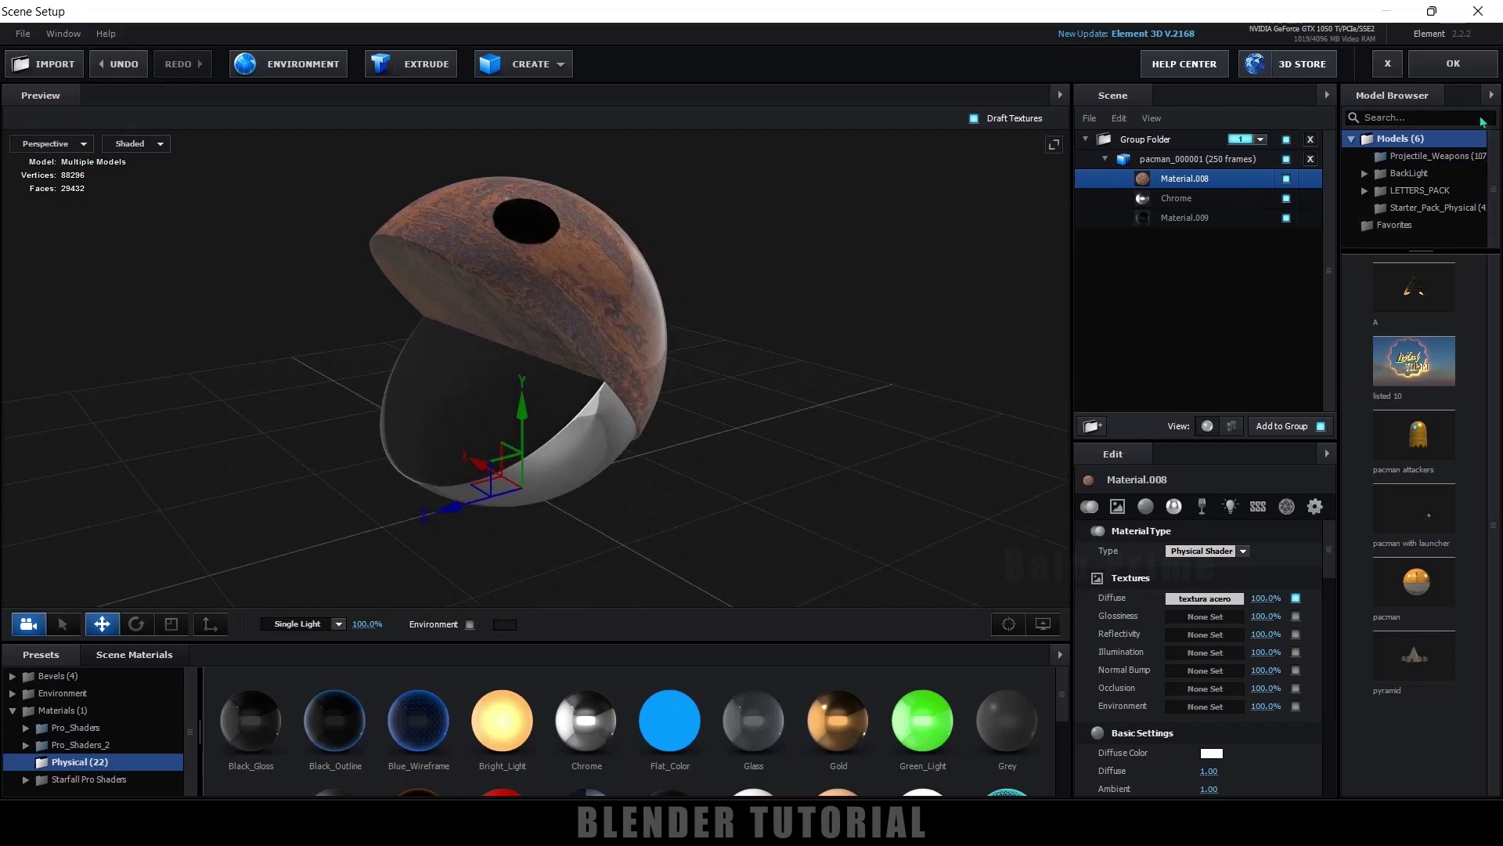
left_click(1448, 70)
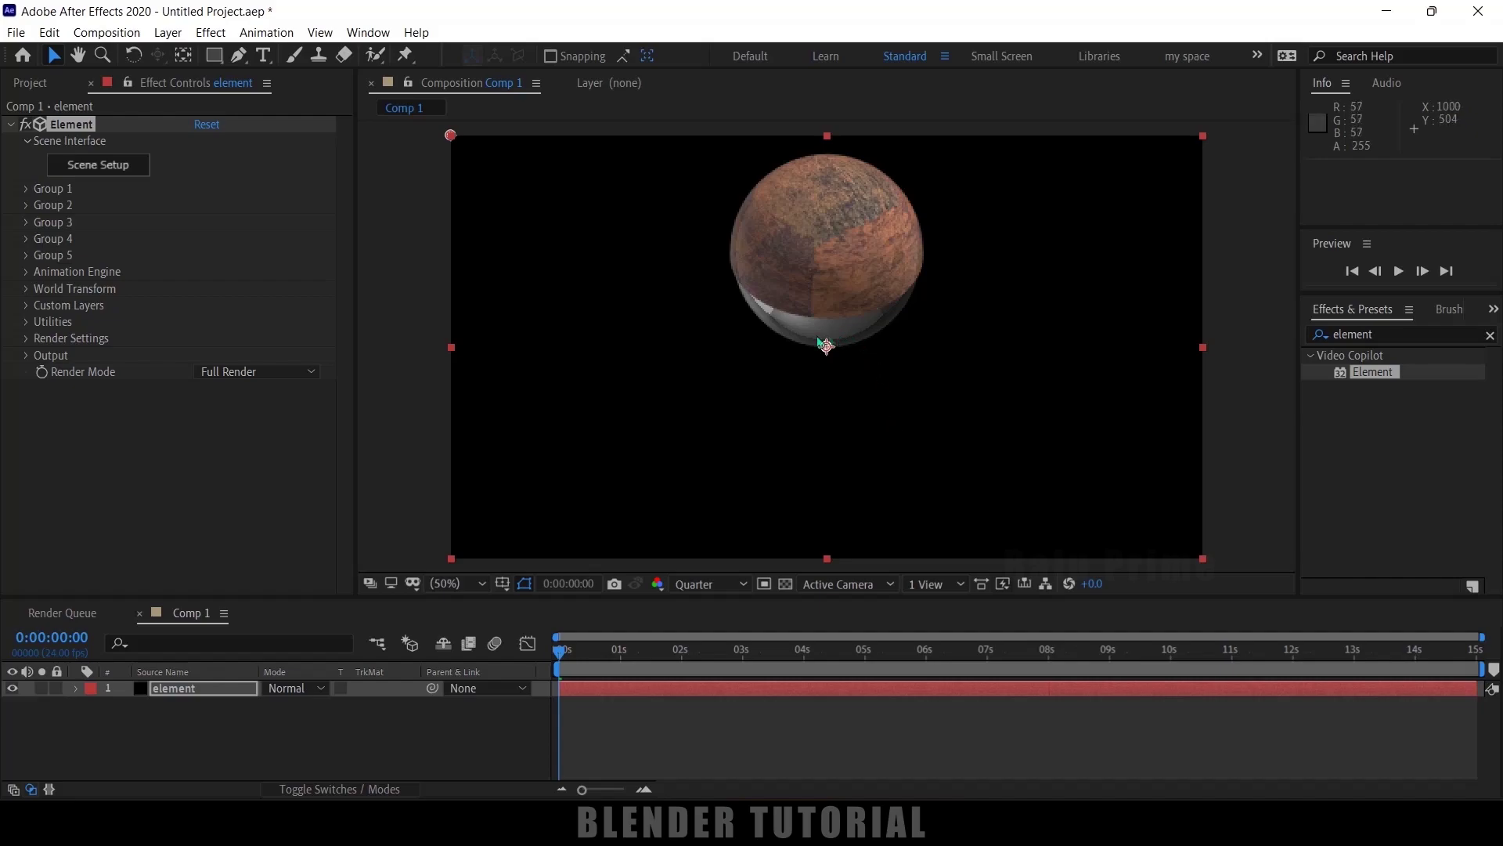
- Add a new 35mm camera layer, Camera 1, to the composition
left_click(168, 33)
mouse_move(313, 54)
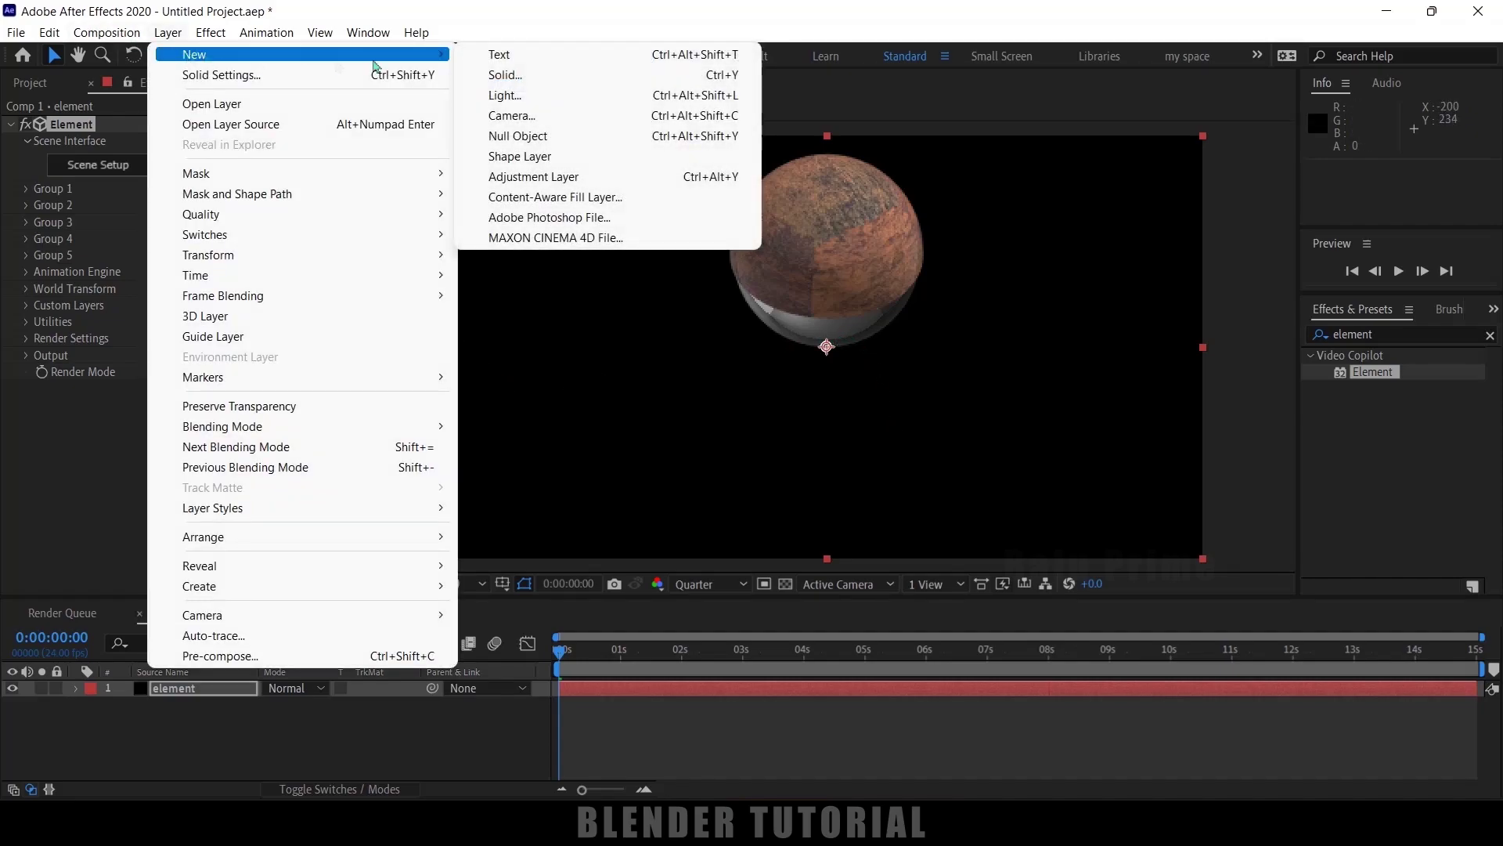
left_click(545, 118)
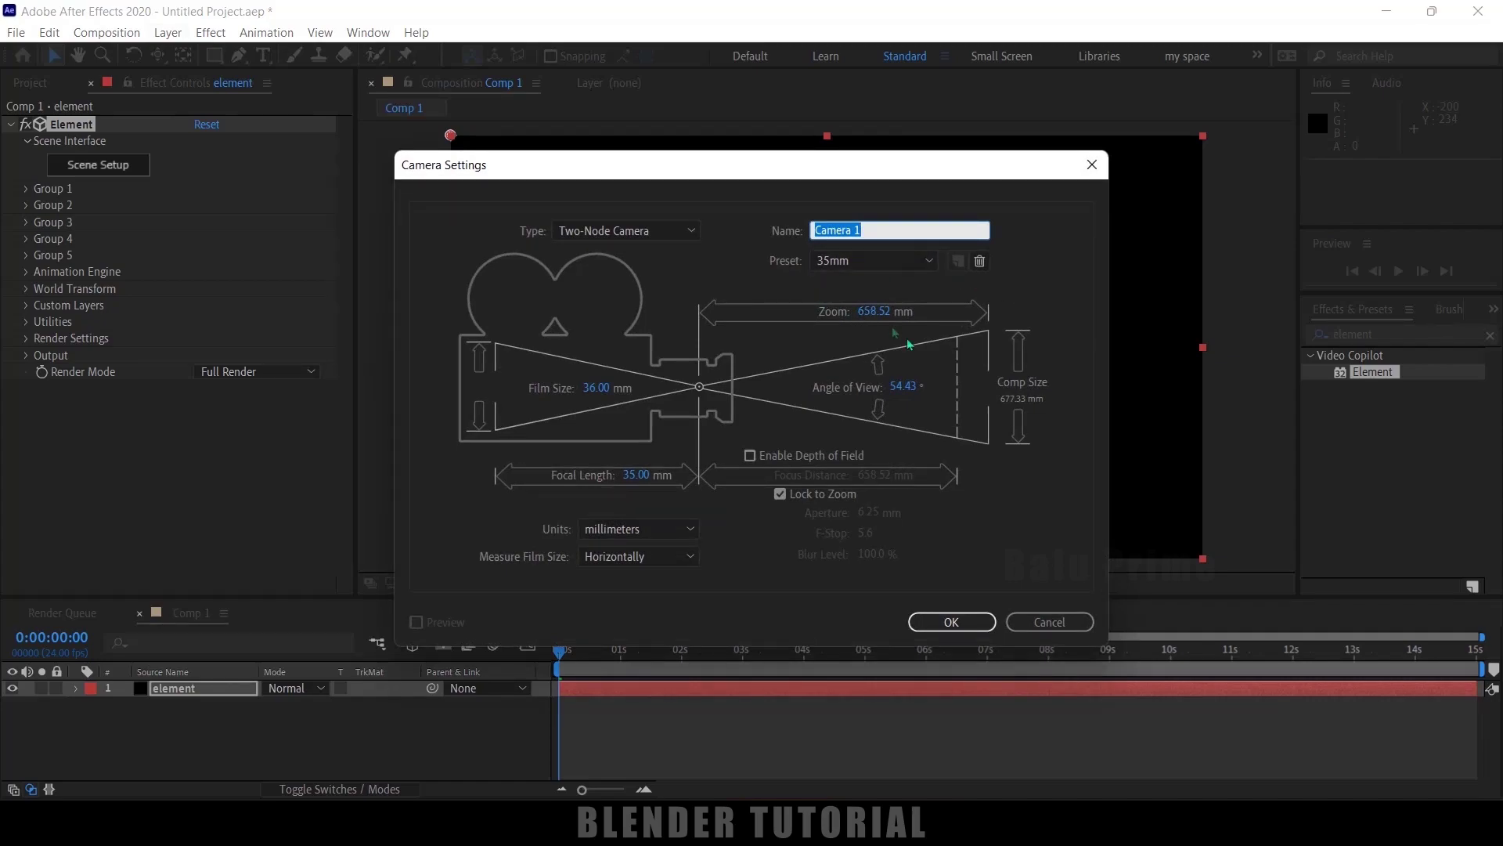
left_click(951, 622)
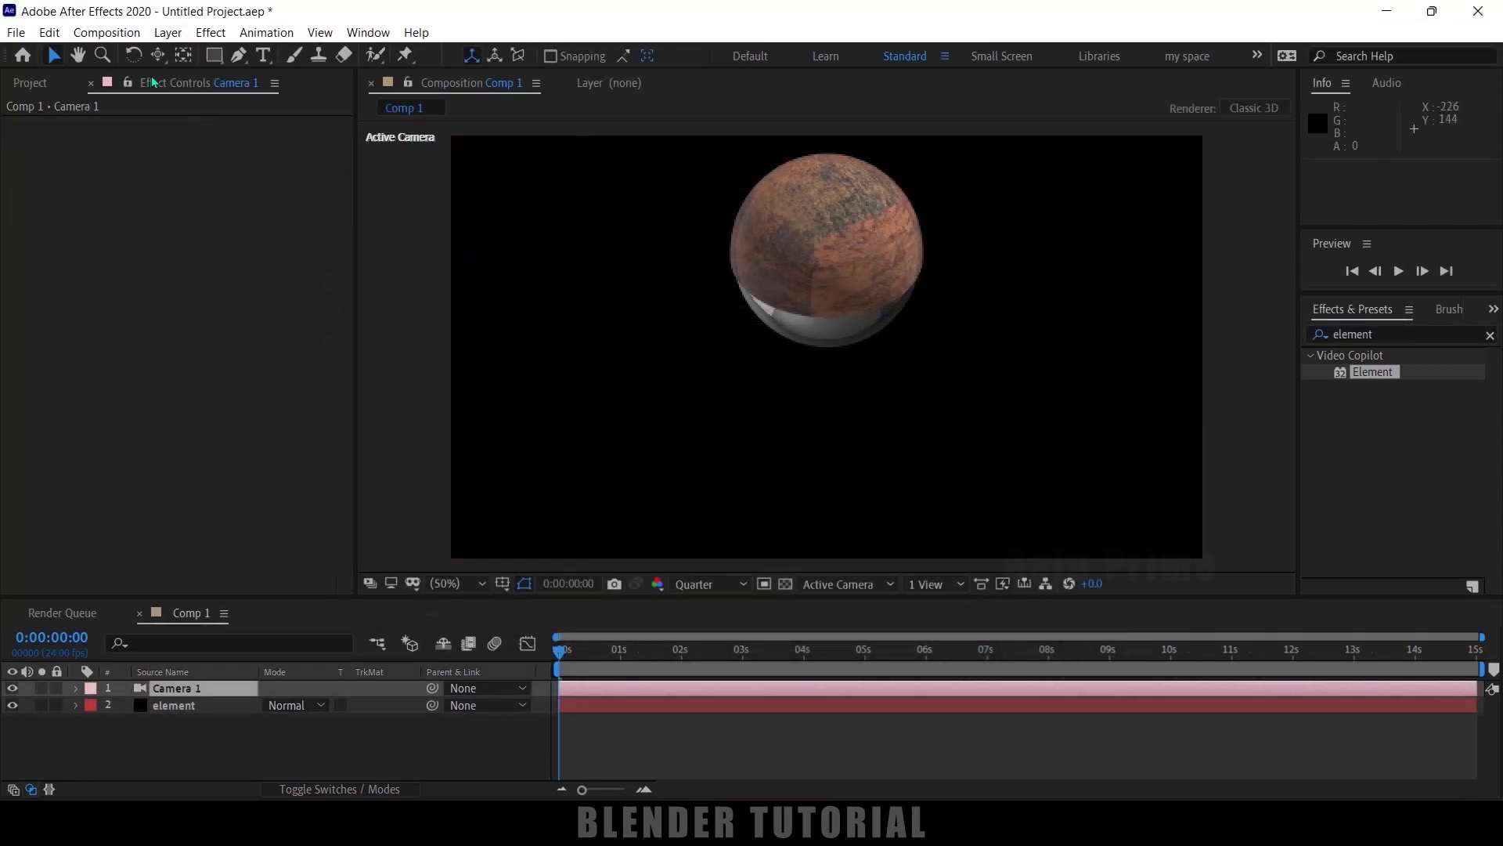
- Orbit the camera to show Pacman's open mouth from above, then preview playback
left_click_drag(151, 59, 203, 59)
left_click_drag(658, 421, 845, 463)
left_click_drag(157, 54, 222, 96)
key("space")
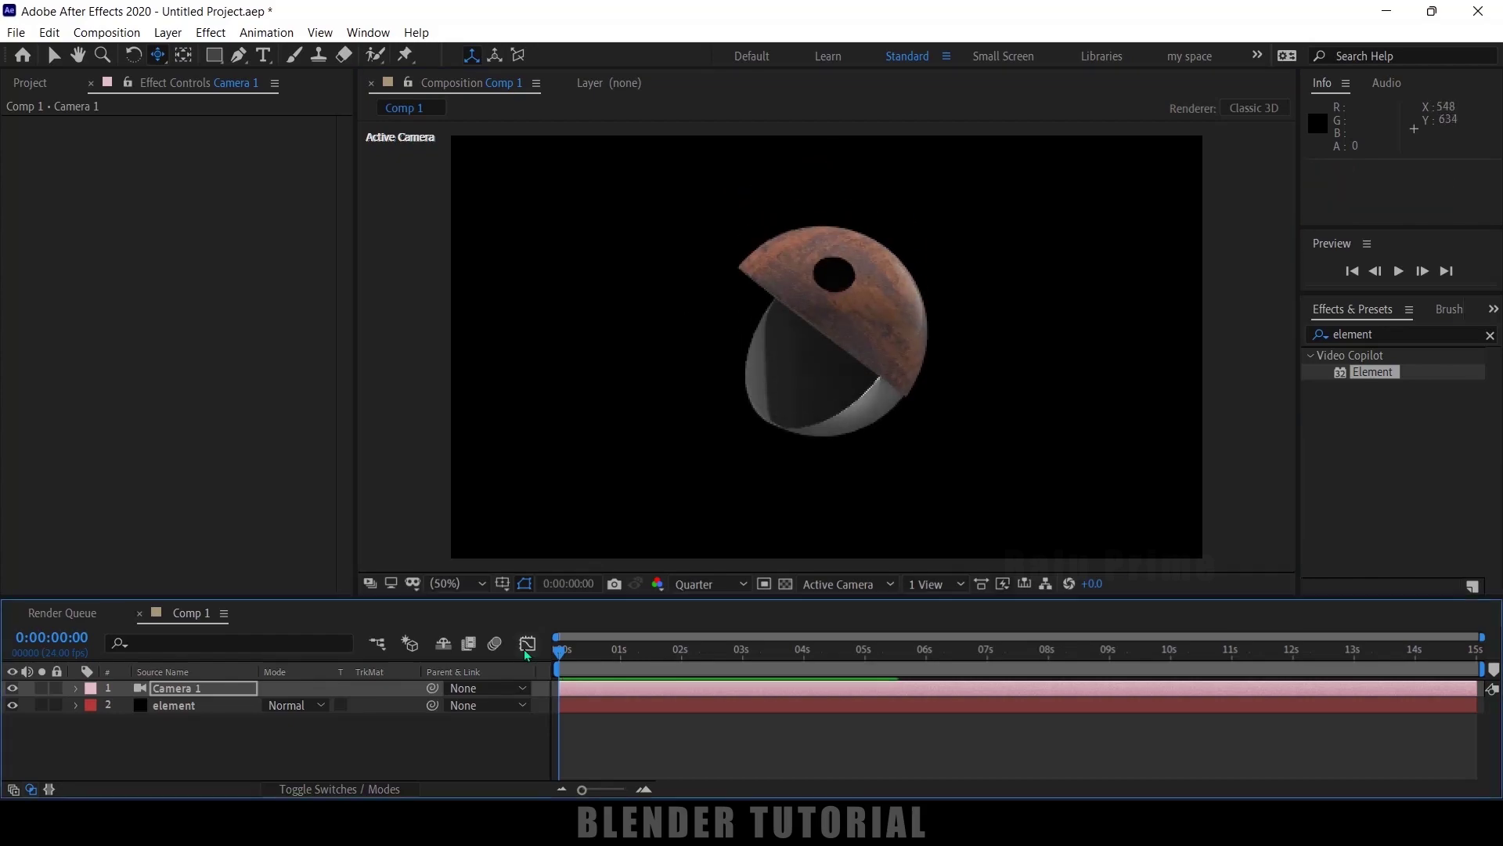